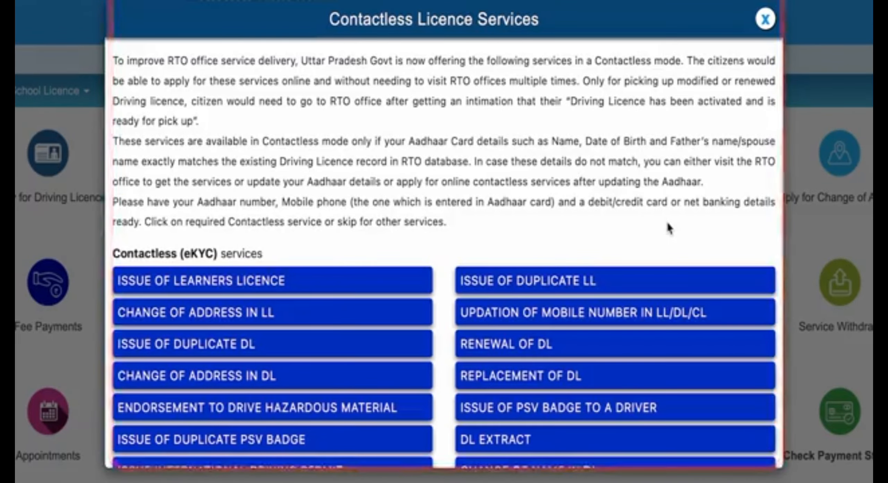
Skip the Contactless Licence Services notice to reach the learner licence instructions page
scroll(669, 228, "down", 8)
left_click(743, 444)
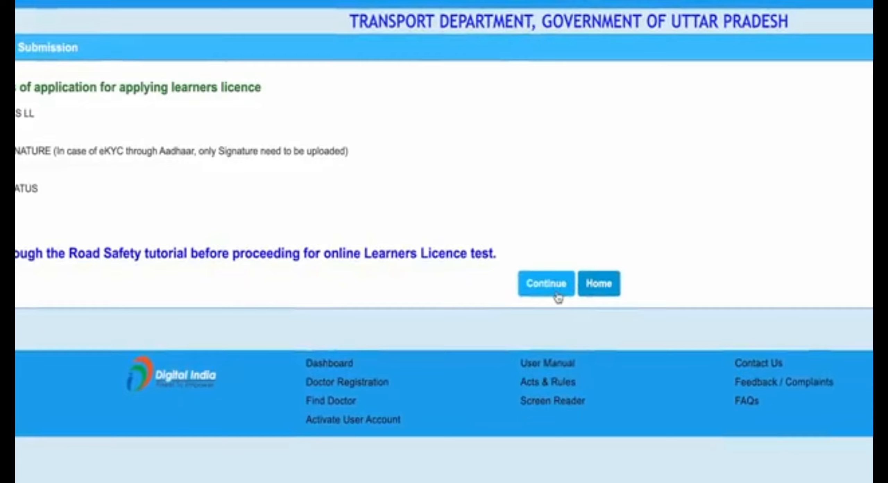
Continue past the seven-stage learner licence application instructions page
left_click(546, 283)
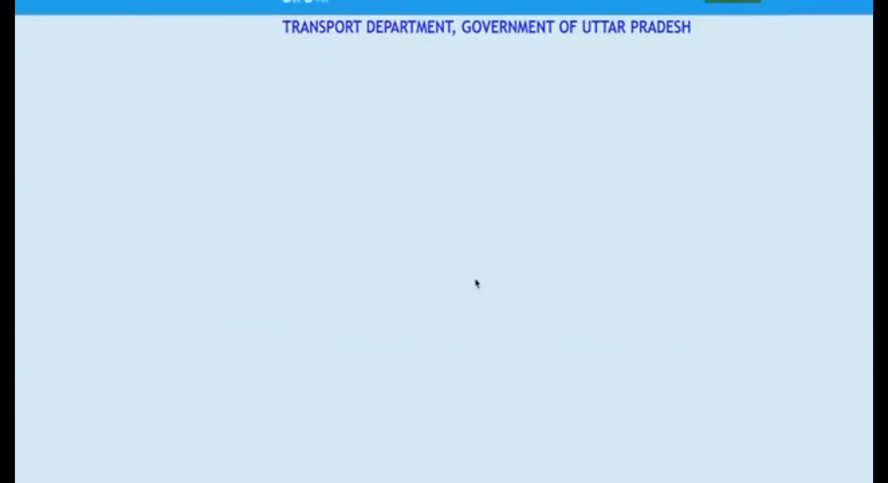
Choose General as the applicant category and submit it
left_click(426, 91)
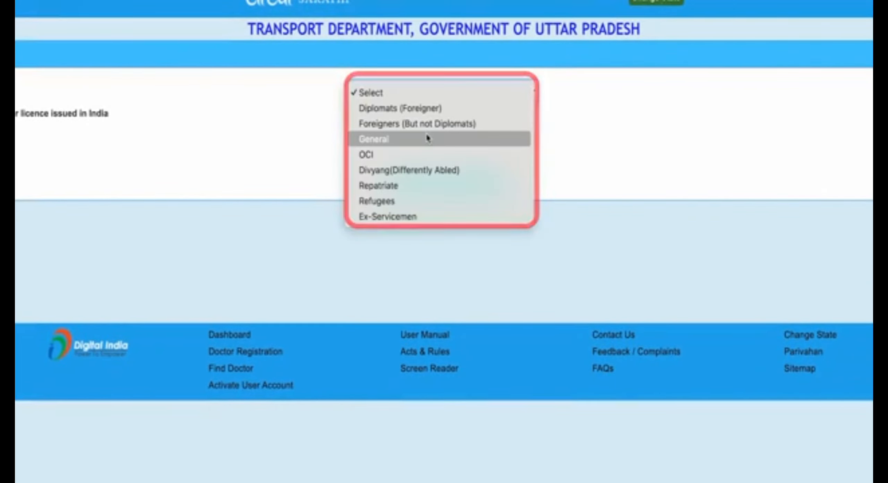
left_click(427, 138)
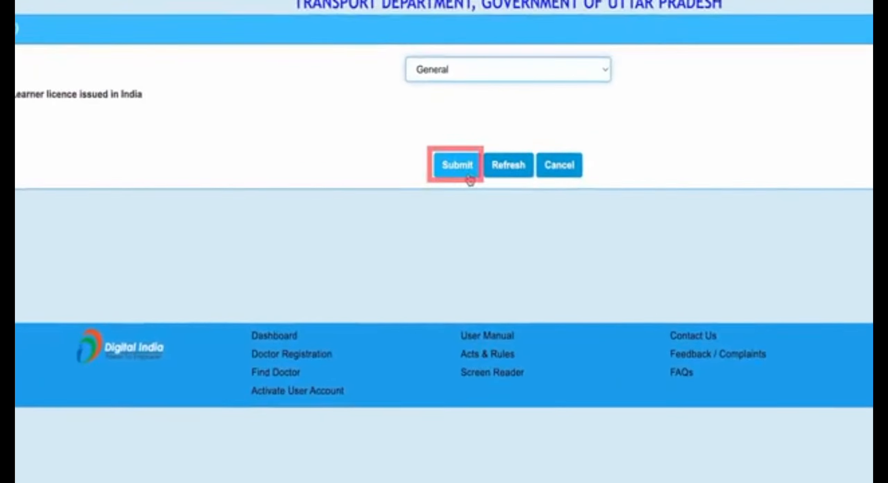
left_click(612, 178)
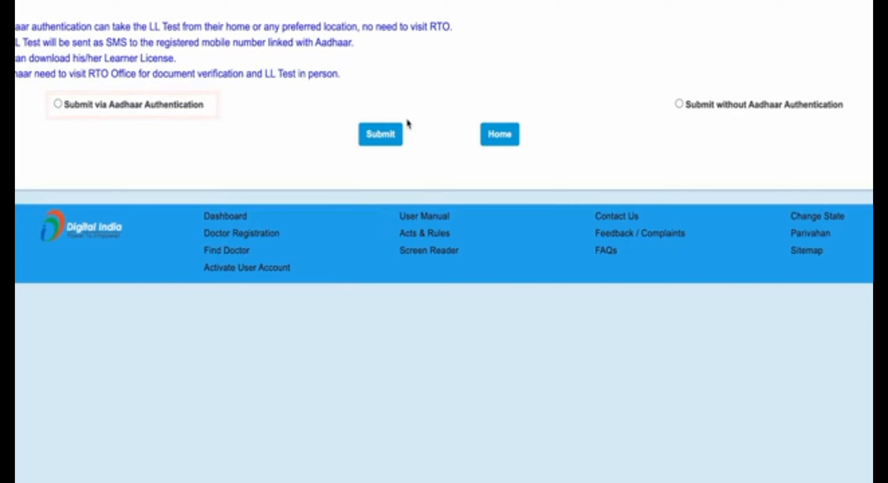
Choose Aadhaar authentication, enter the applicant's Aadhaar number, and request a one-time password
left_click(367, 136)
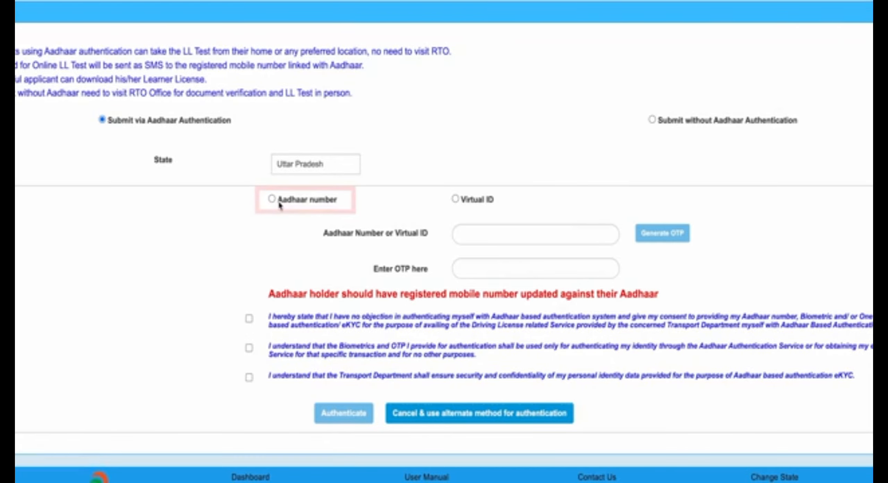
left_click(272, 199)
left_click(507, 232)
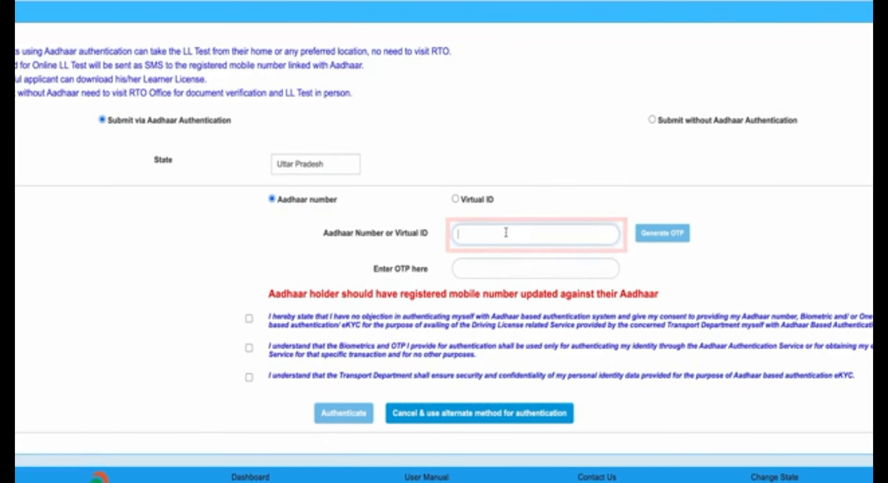
type("••••••••••••")
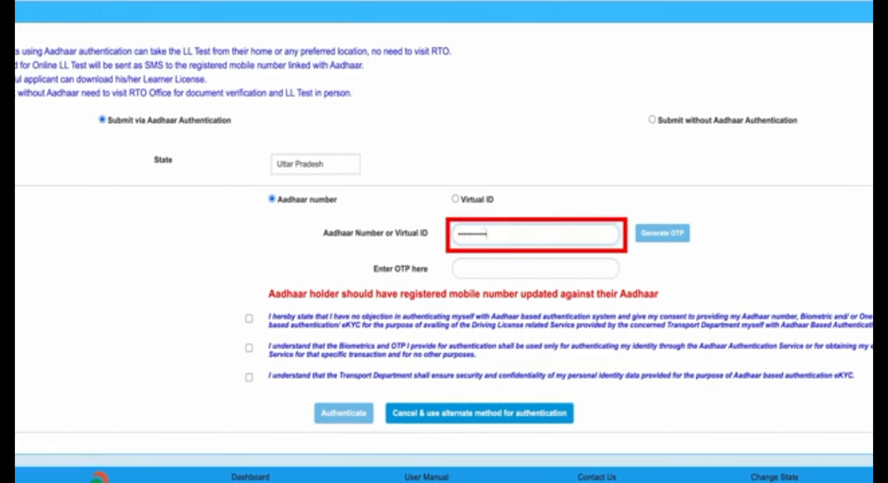
scroll(537, 245, "down", 1)
left_click(674, 201)
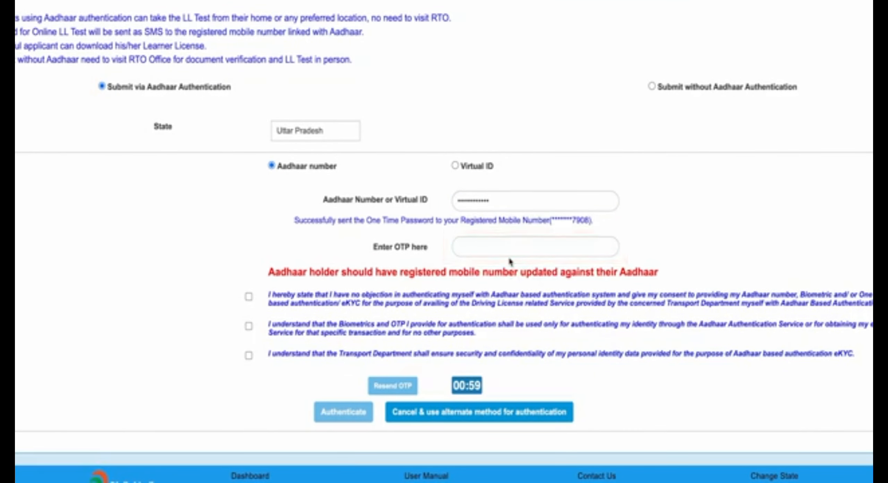
Enter the received OTP, accept all three consent statements, and authenticate
left_click(507, 251)
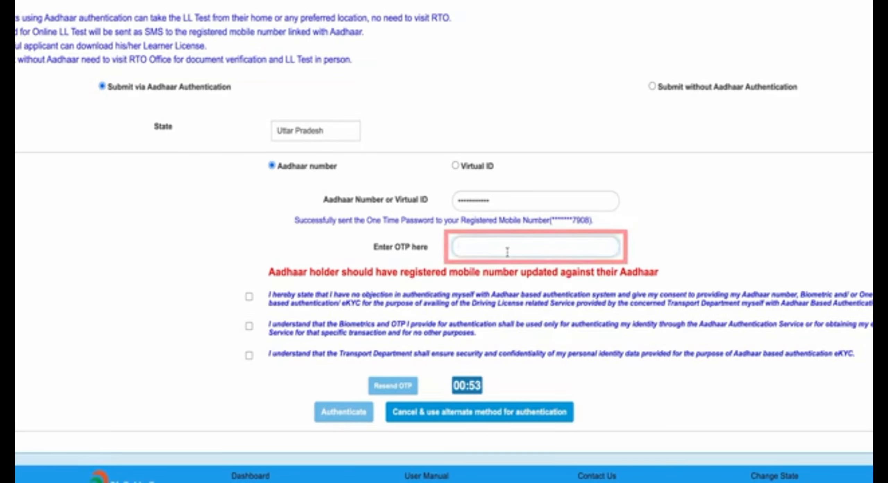
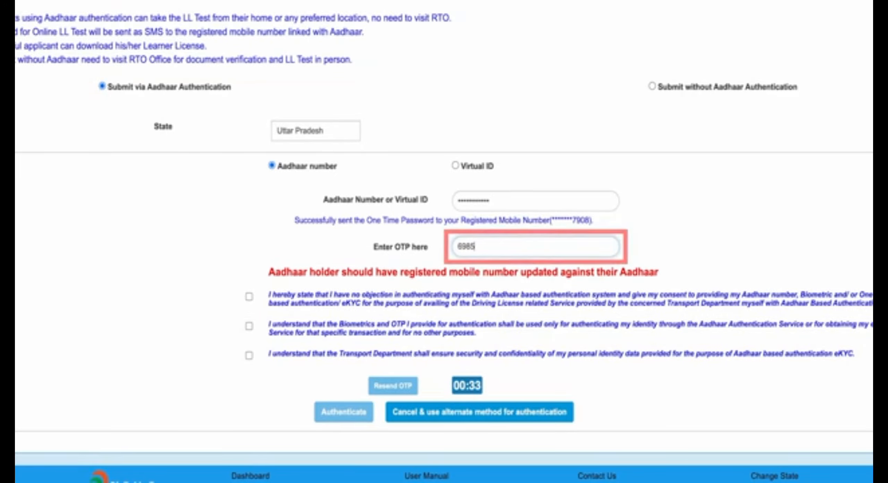
left_click(249, 295)
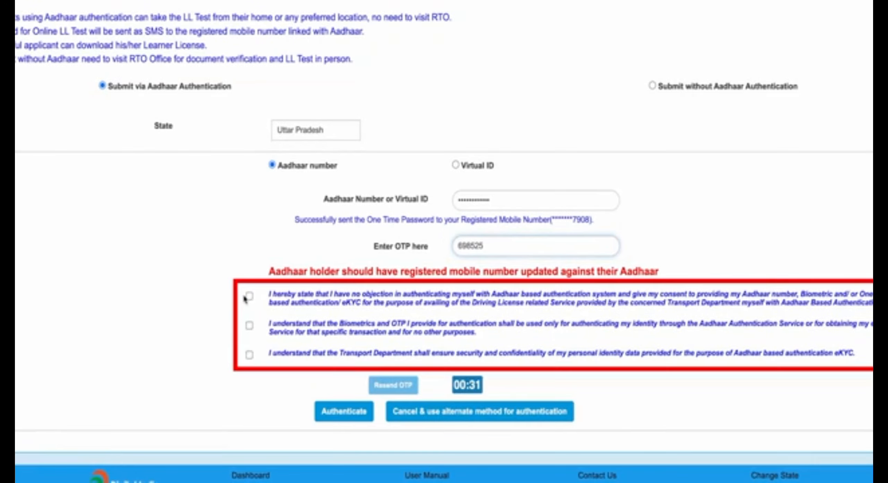
left_click(249, 318)
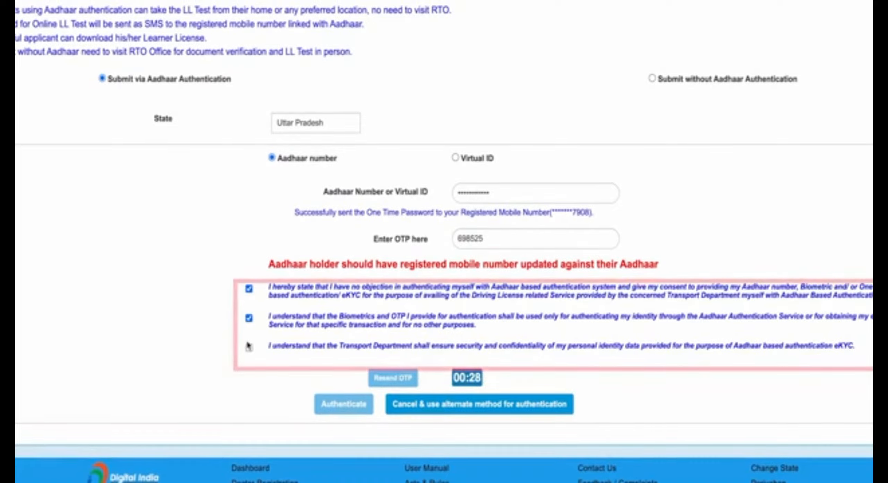
left_click(250, 347)
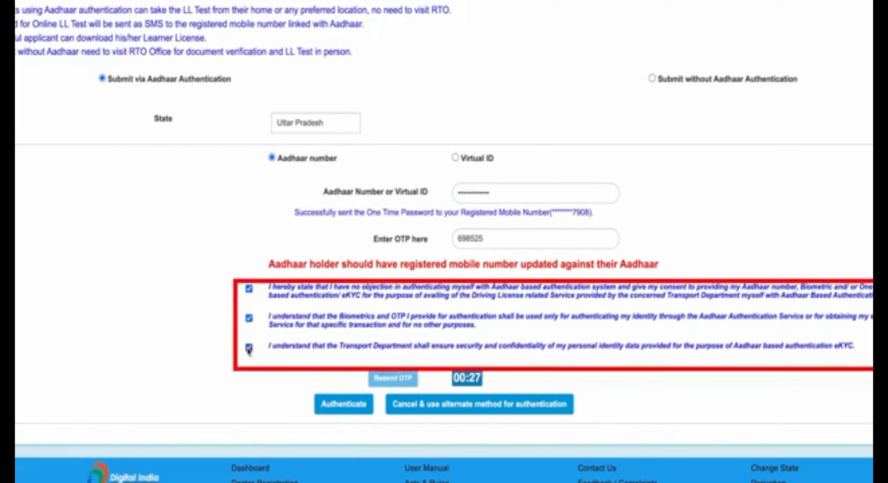
left_click(353, 406)
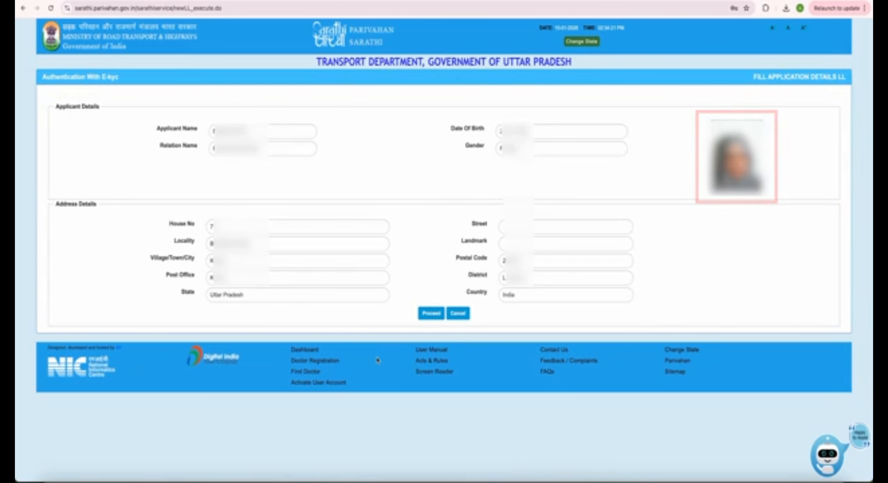
Proceed with the Aadhaar-fetched applicant details to open the Learner's Licence form
left_click(429, 313)
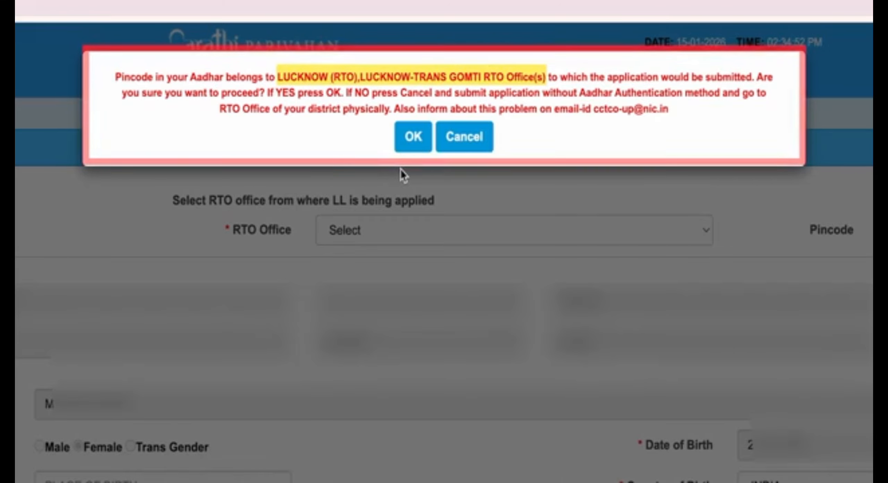
Confirm the Lucknow RTO prompt and select LUCKNOW-TRANS GOMTI as the RTO office
left_click(413, 136)
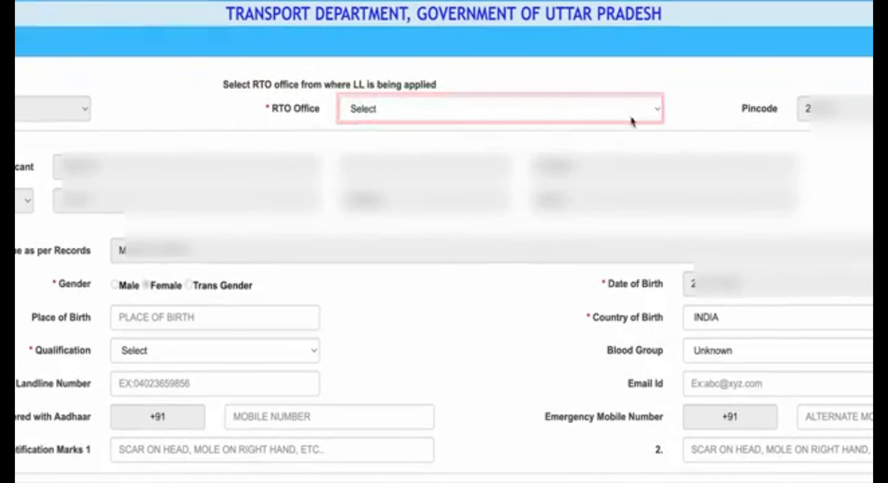
left_click(537, 122)
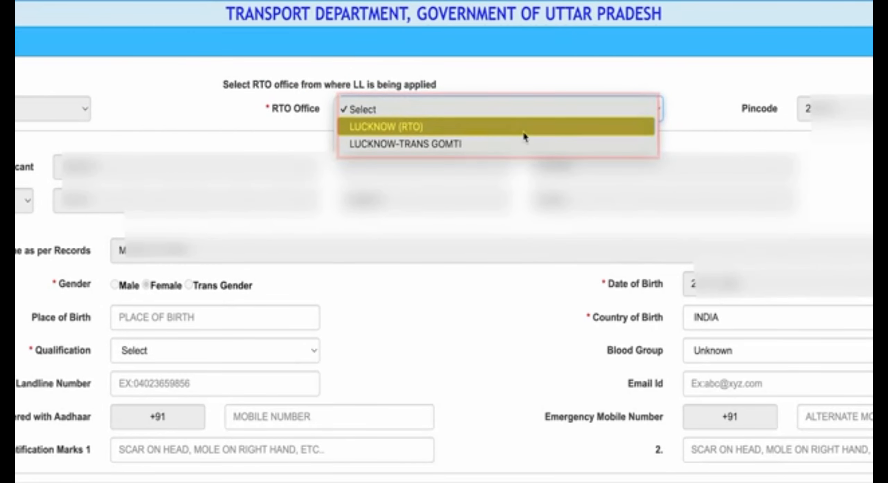
left_click(487, 147)
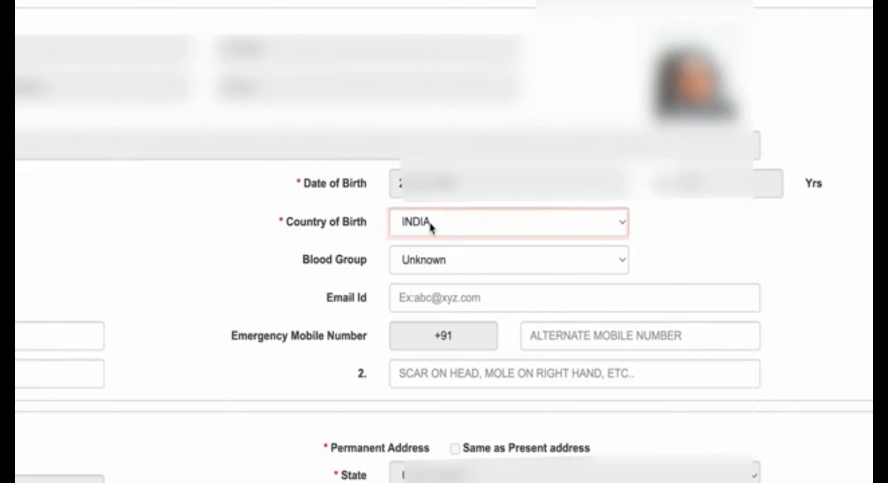
Set the qualification to 10+2 or Equivalent after checking the country of birth
left_click(431, 223)
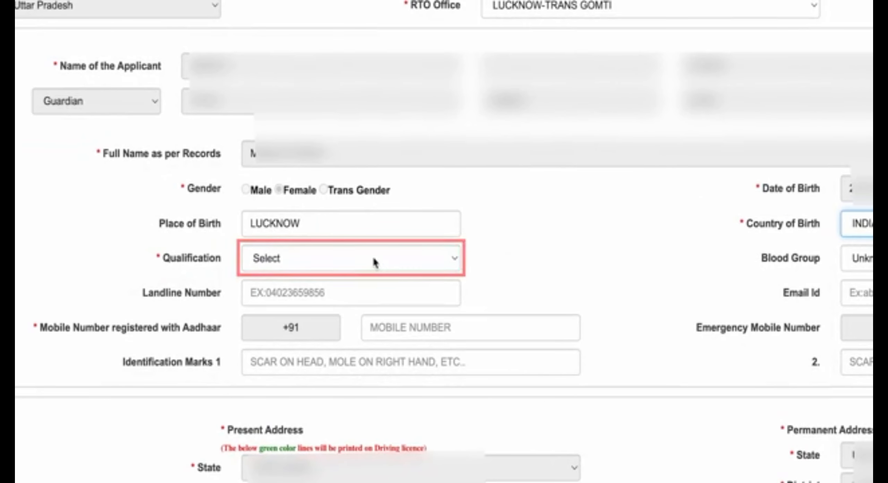
left_click(374, 259)
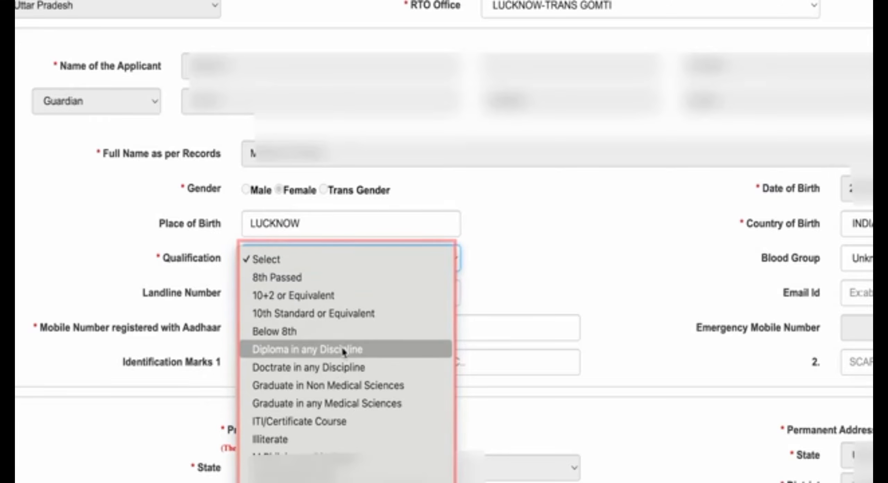
left_click(319, 296)
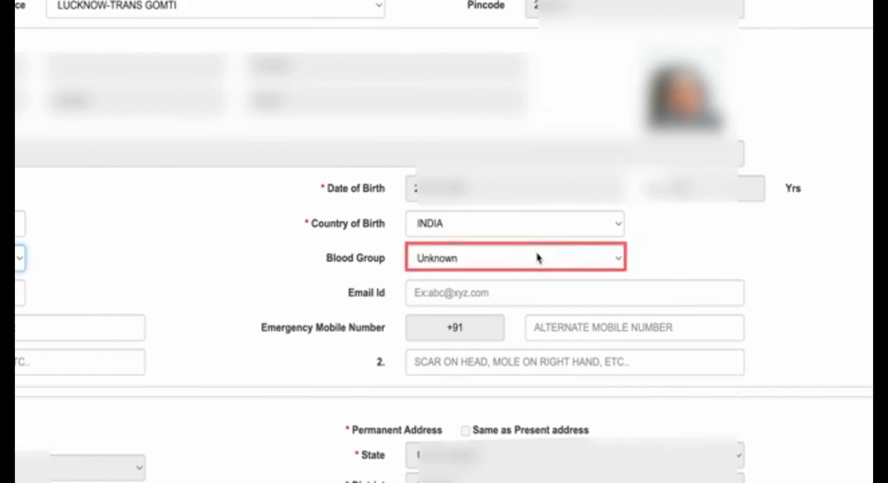
left_click(537, 257)
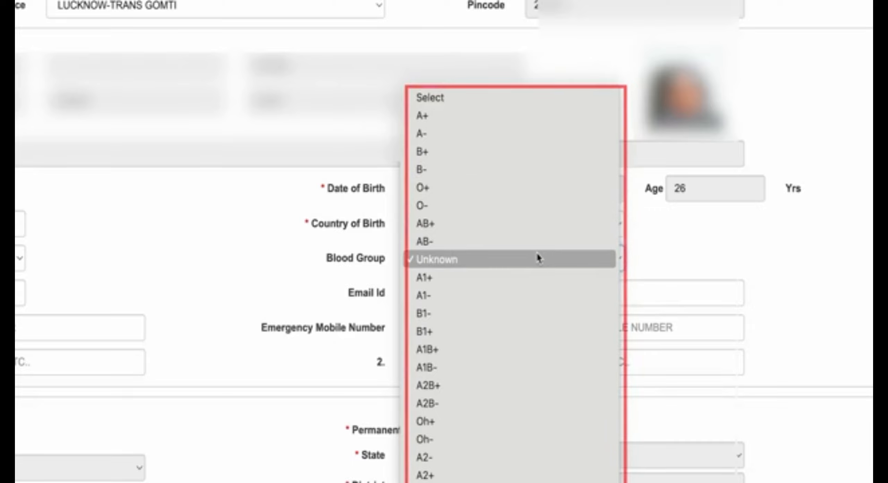
Pick the blood group and enter the Aadhaar-registered and emergency mobile numbers
left_click(537, 254)
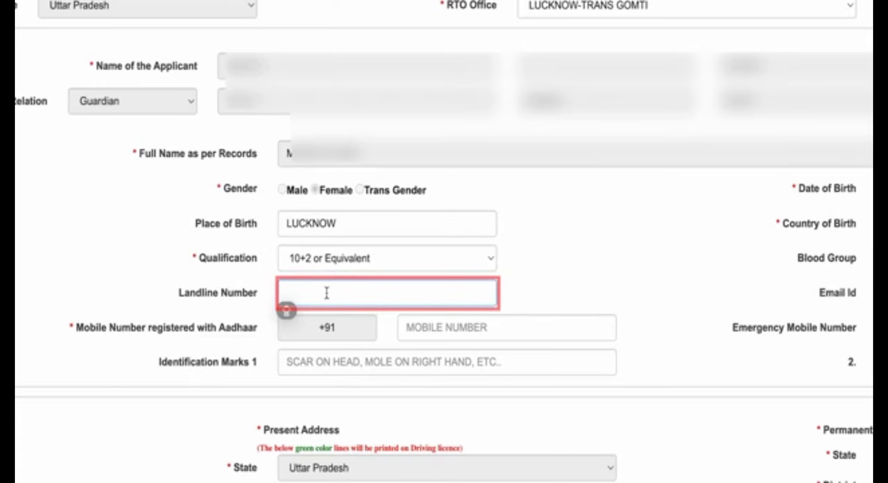
left_click(420, 325)
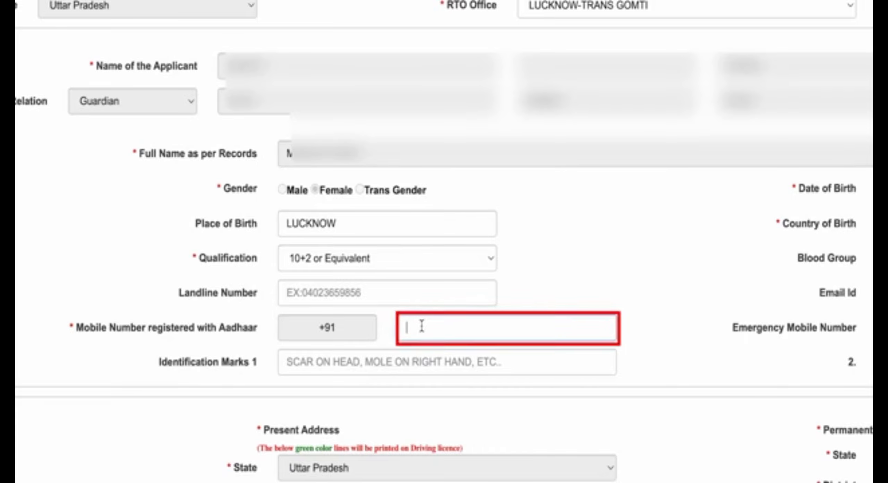
type("**********")
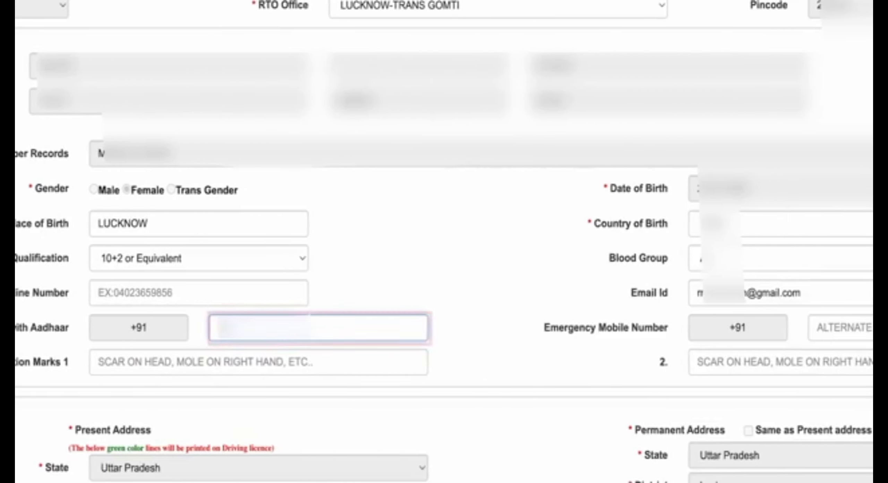
left_click(612, 332)
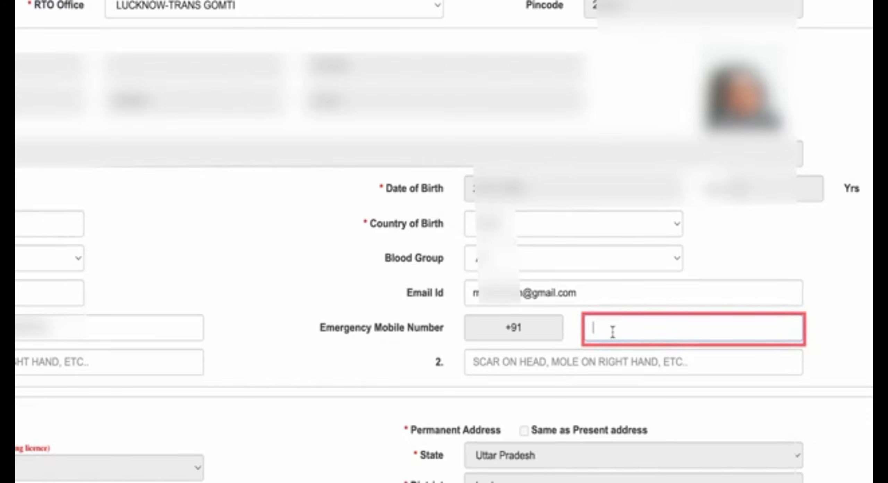
type("**********")
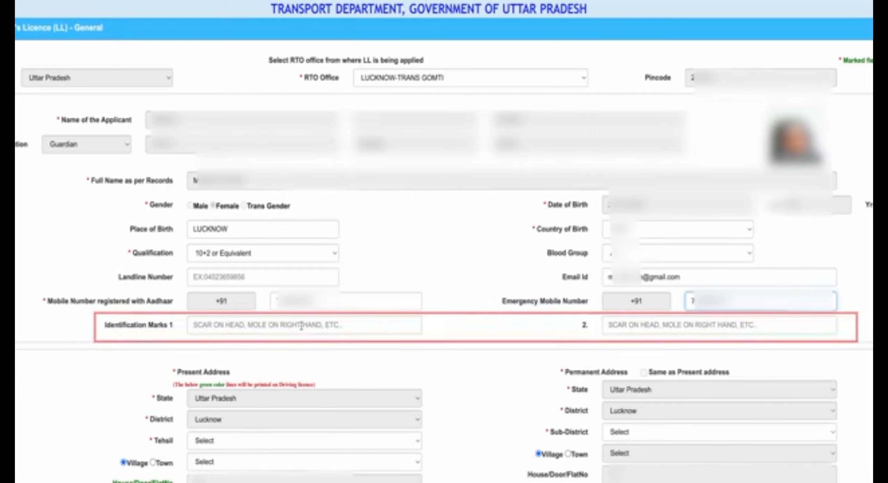
Scroll down through the present and permanent address section of the form
scroll(469, 371, "down", 5)
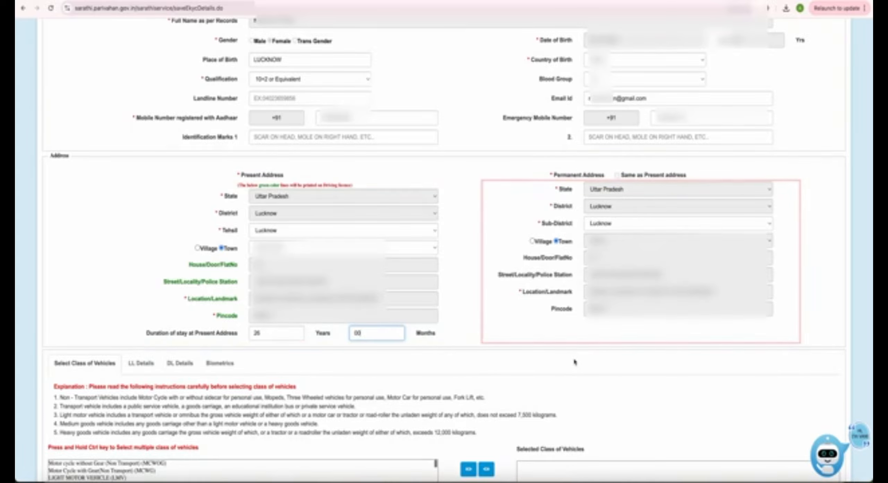
Move MCWG and LMV from the vehicle class list into the selected classes
scroll(575, 363, "down", 5)
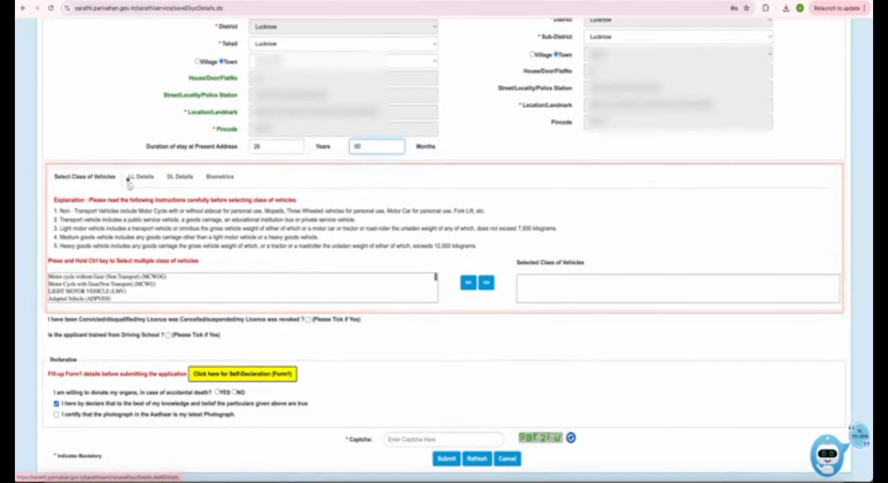
scroll(98, 290, "down", 1)
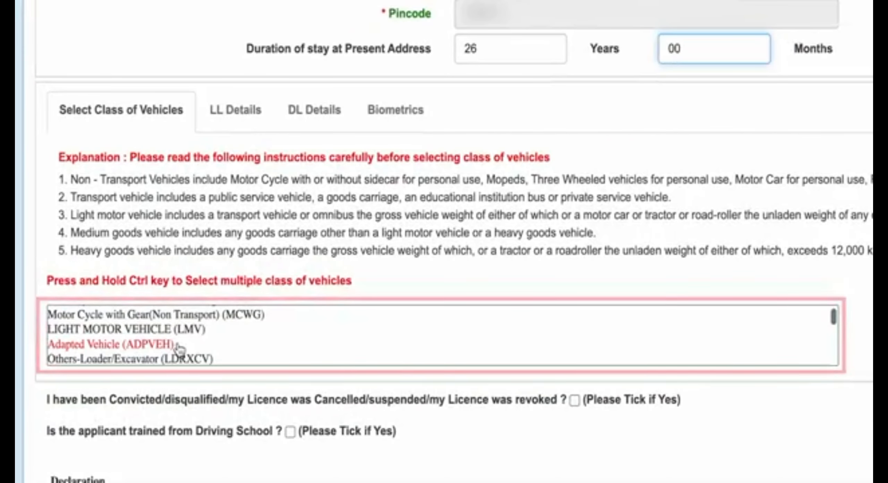
scroll(180, 349, "up", 1)
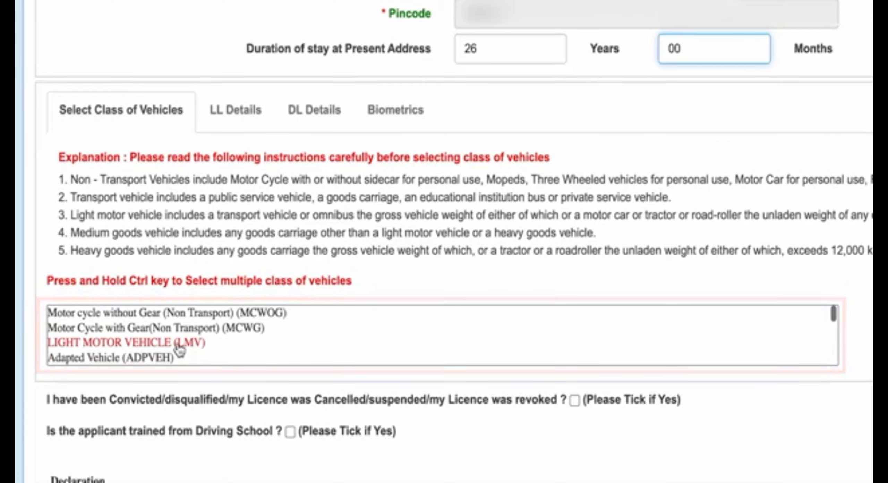
left_click(111, 314)
scroll(104, 333, "down", 1)
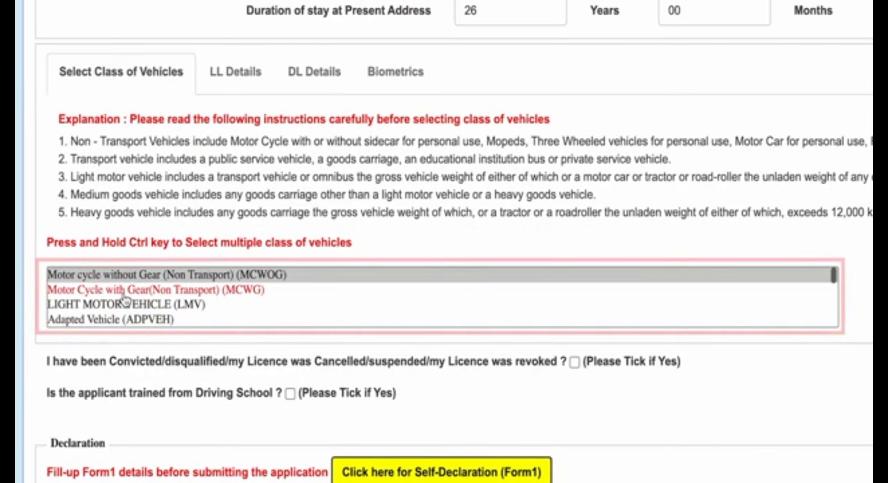
left_click(177, 294)
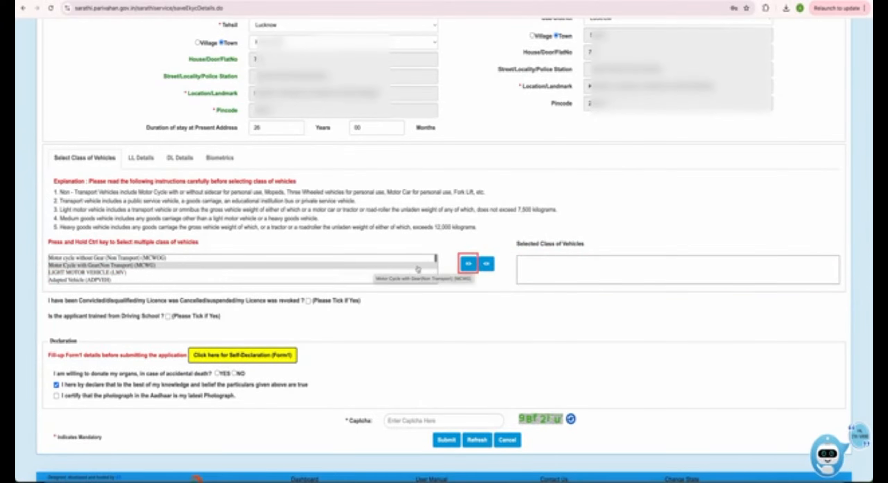
left_click(469, 265)
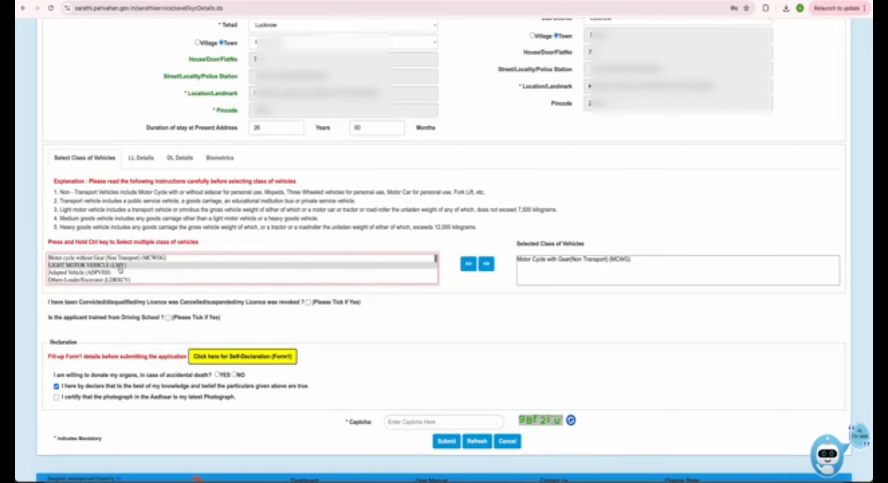
left_click(468, 264)
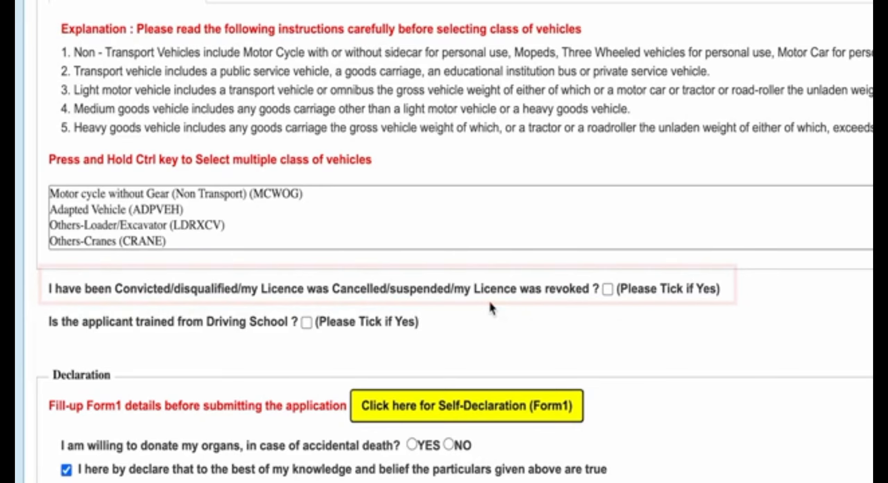
Tick Driving School and open the Form1 physical fitness self-declaration
scroll(492, 308, "down", 2)
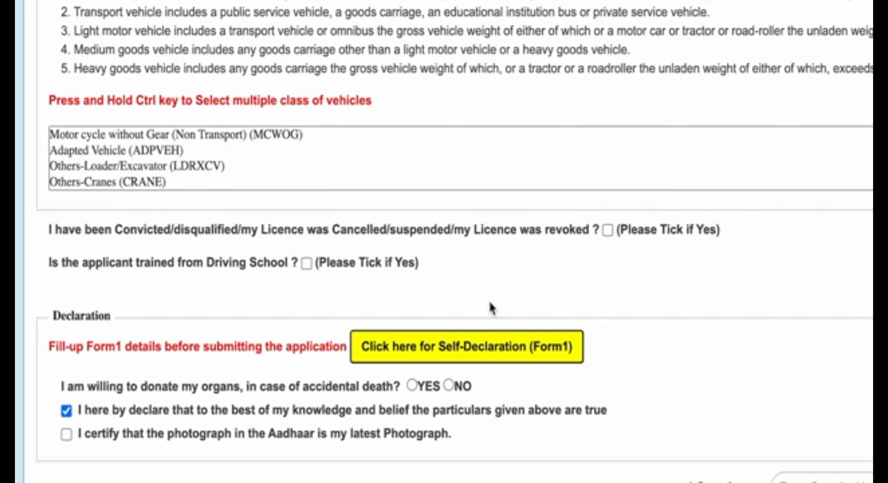
left_click(307, 264)
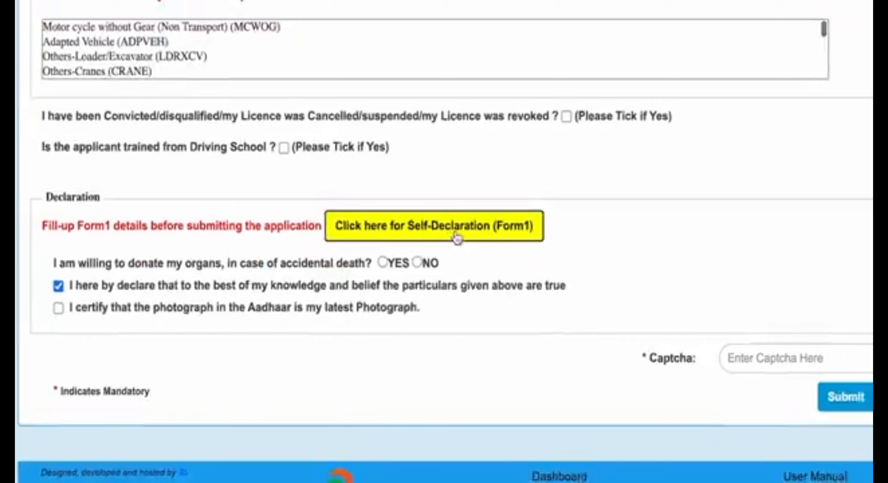
left_click(489, 360)
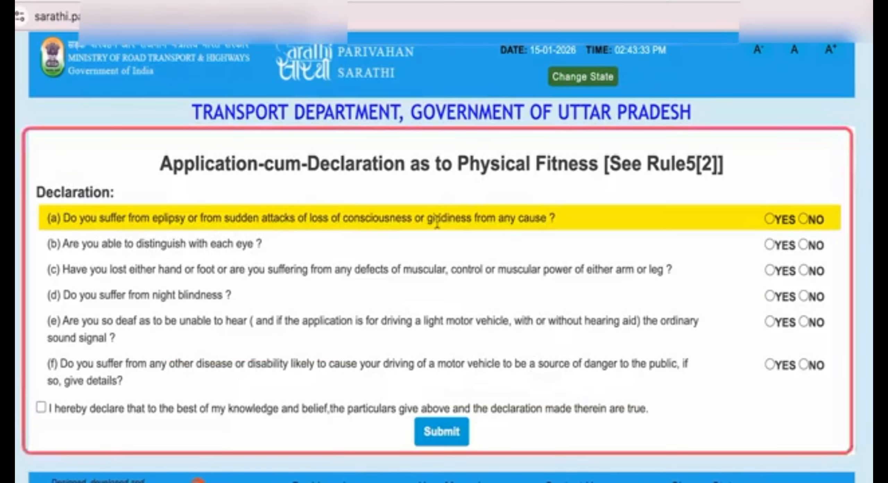
Answer NO to the epilepsy and lost-limb questions and YES to seeing with each eye, then submit the declaration
left_click(804, 219)
left_click(770, 245)
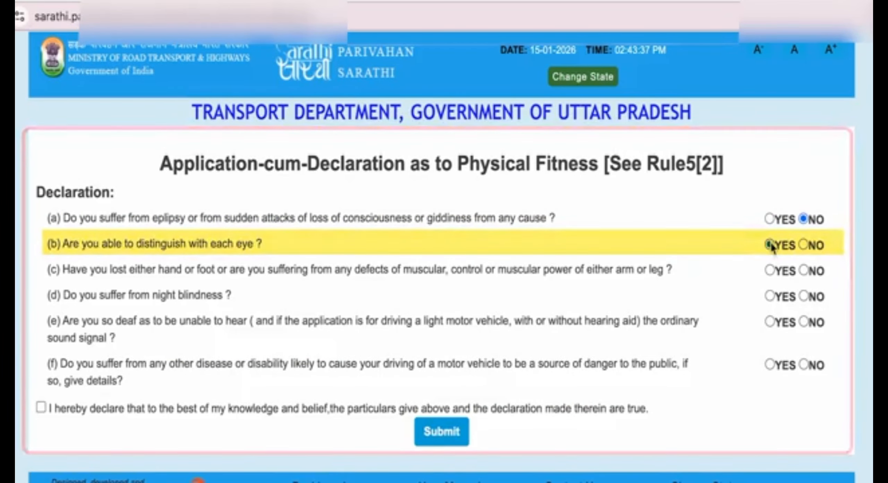
left_click(805, 271)
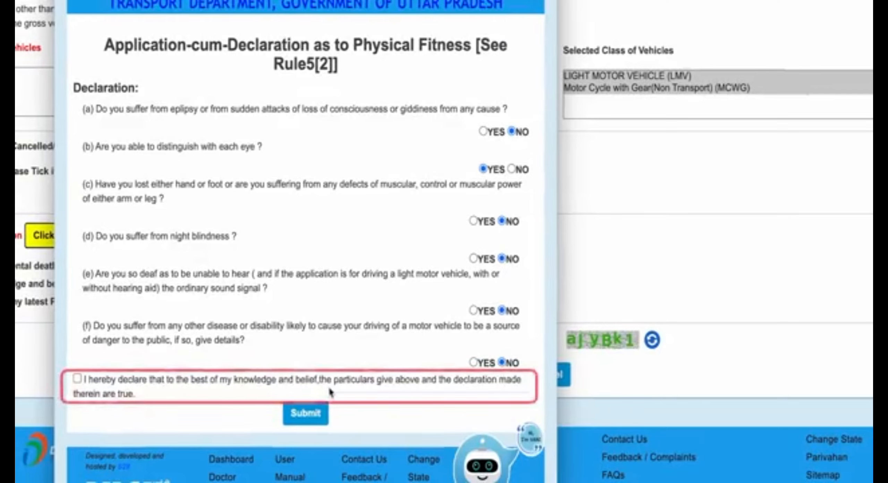
left_click(77, 379)
left_click(306, 413)
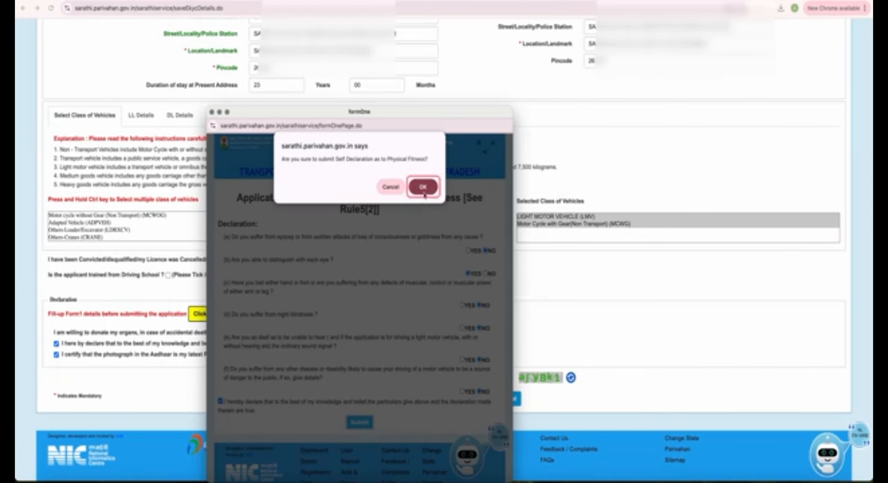
left_click(423, 188)
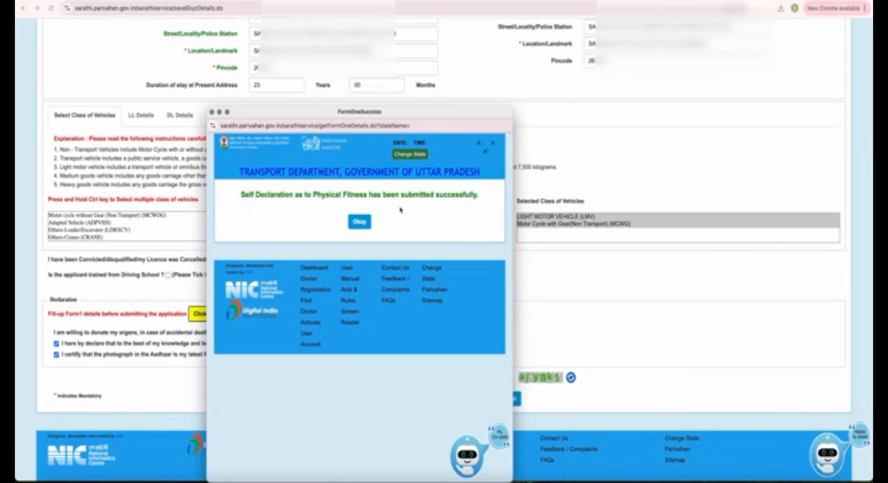
left_click(359, 221)
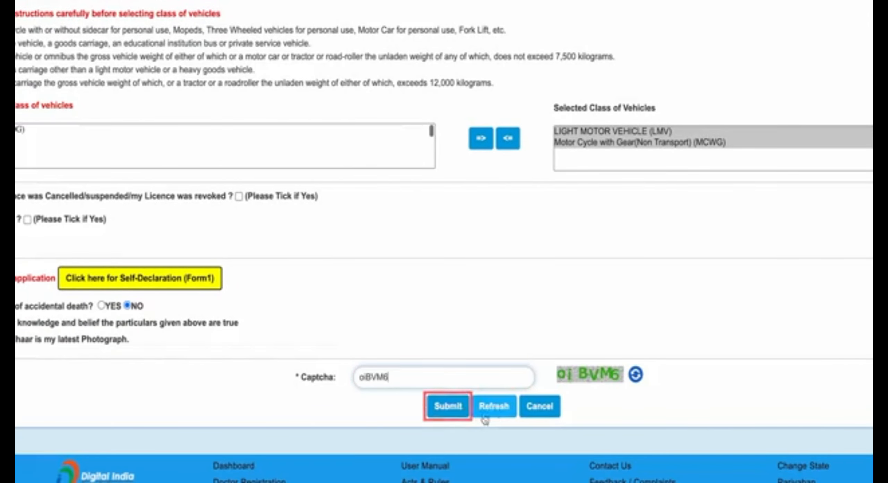
Submit the learner's licence application, confirming the registered mobile number and final declaration
left_click(452, 408)
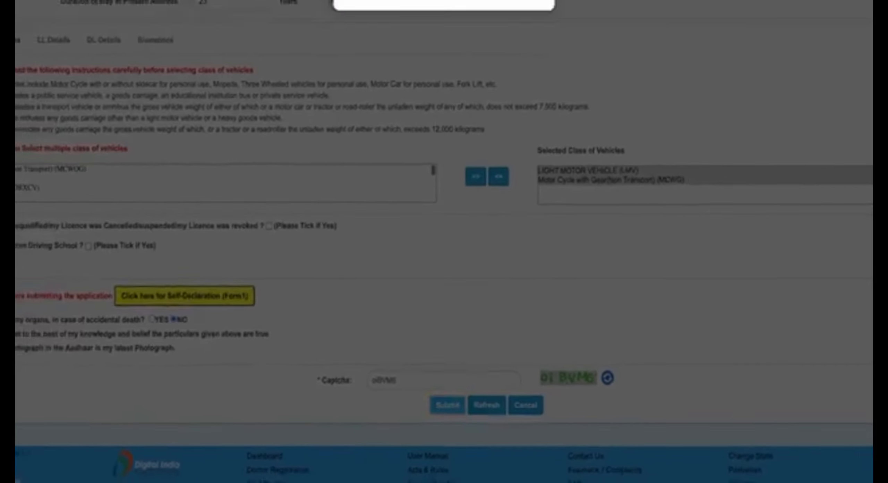
left_click(507, 82)
left_click(511, 146)
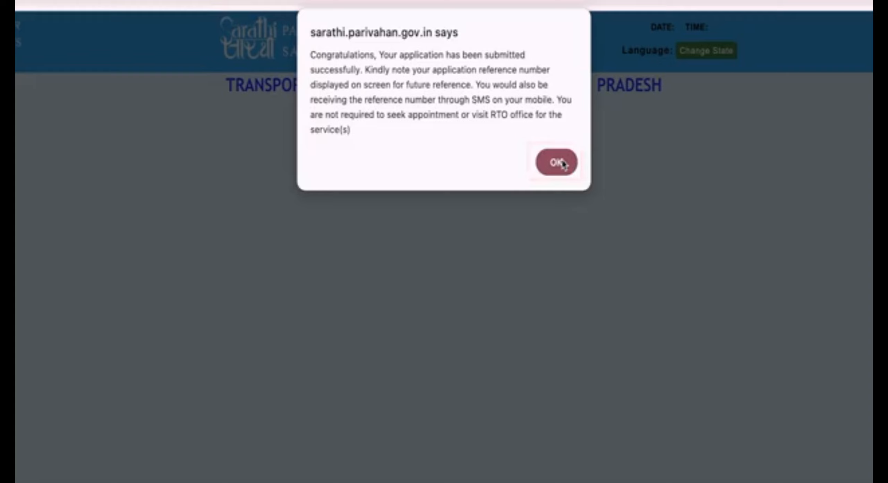
left_click(557, 162)
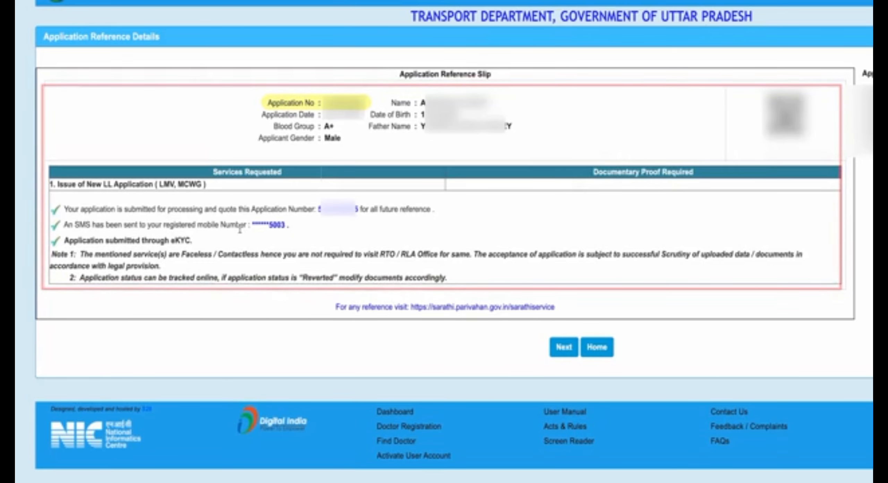
Continue from the reference slip and enter the captcha to view the application status
left_click(564, 348)
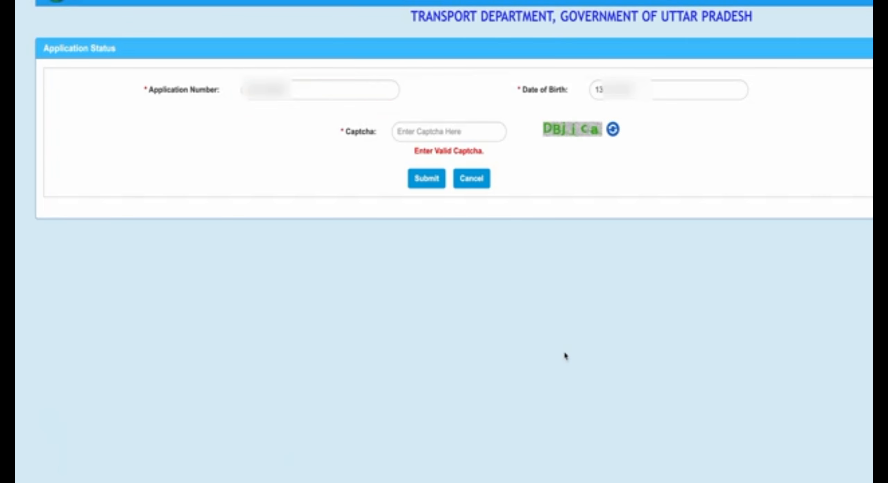
type("DBjjca")
left_click(427, 179)
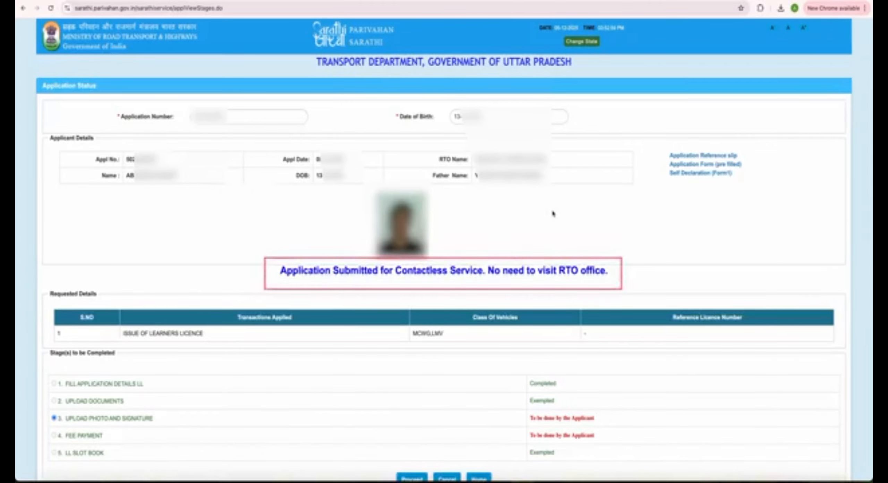
Proceed from the status page to the Upload Photo and Signature stage
scroll(157, 134, "down", 6)
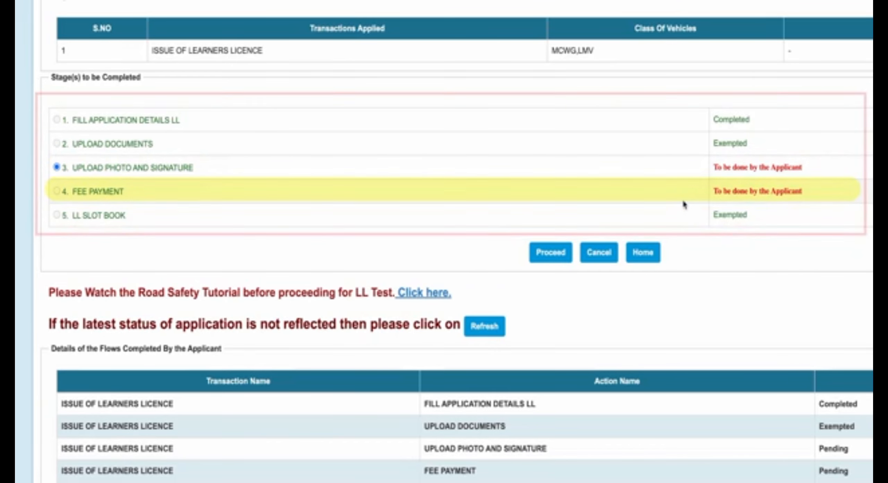
left_click(551, 252)
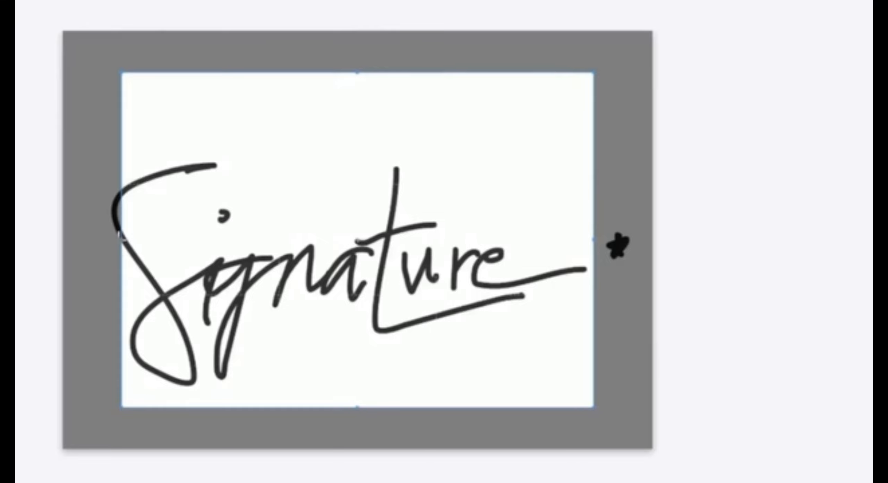
Upload the signature image from Downloads and preview it
mouse_move(121, 239)
left_mouse_down()
mouse_move(107, 242)
mouse_move(122, 242)
left_mouse_up()
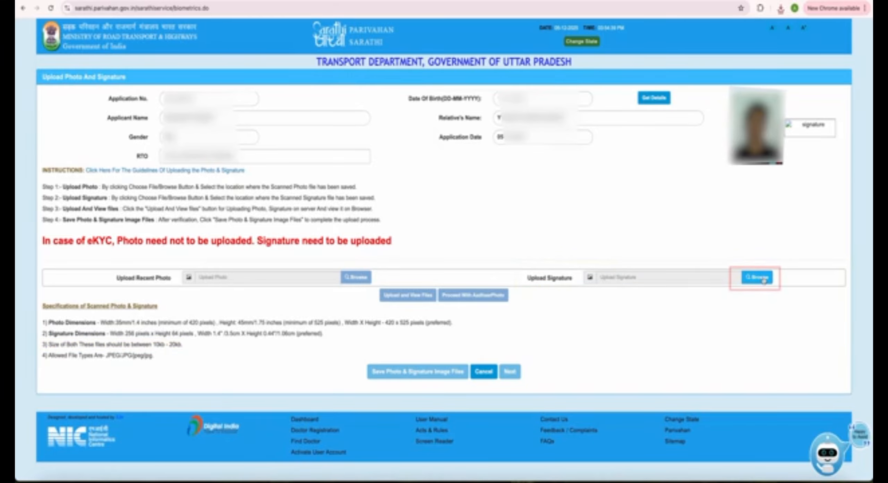
left_click(763, 277)
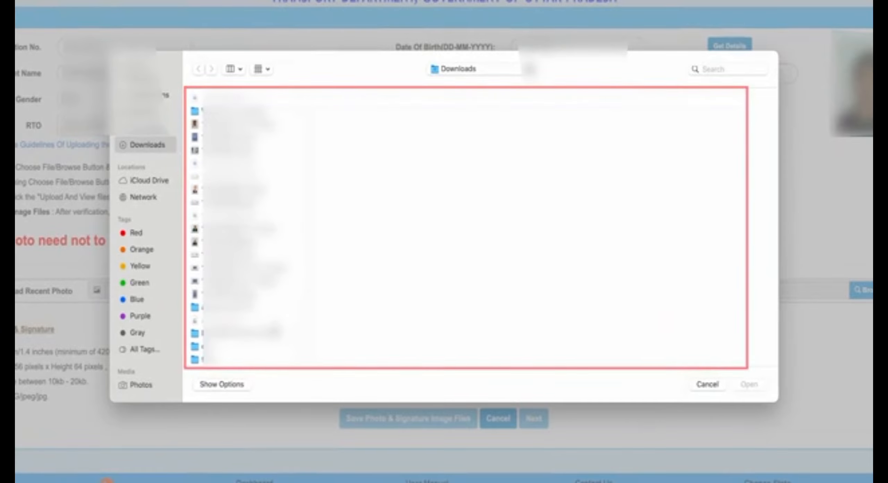
left_click(250, 267)
left_click(746, 385)
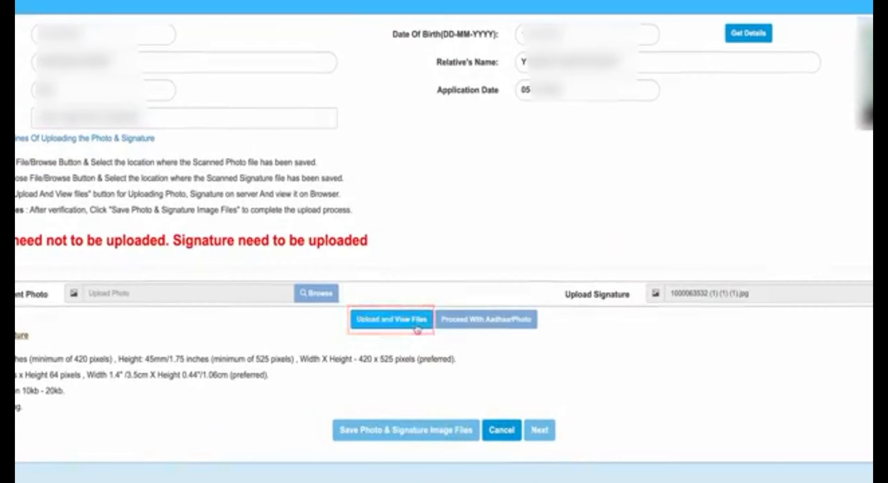
left_click(417, 329)
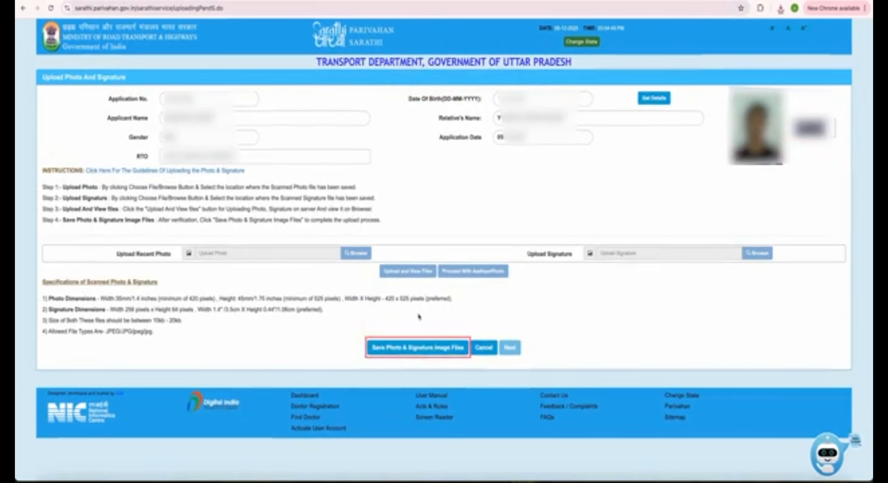
Save the photo and signature image files and go back to the status check
left_click(418, 347)
left_click(509, 97)
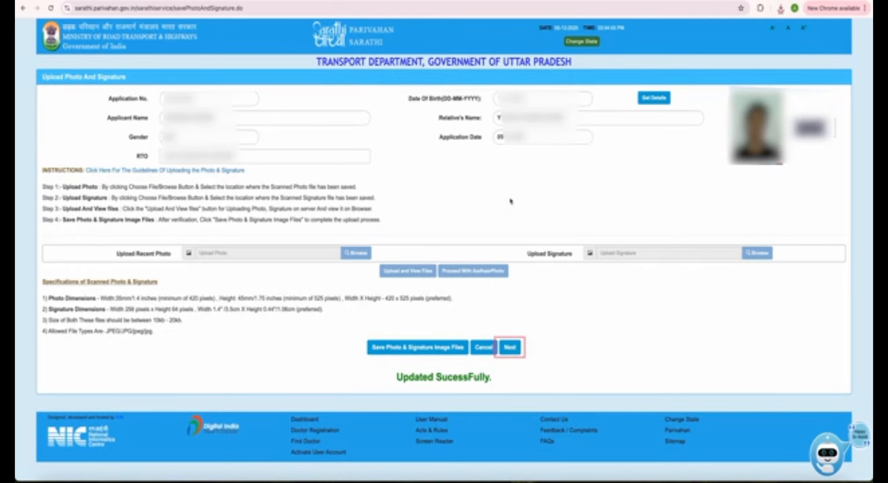
left_click(486, 348)
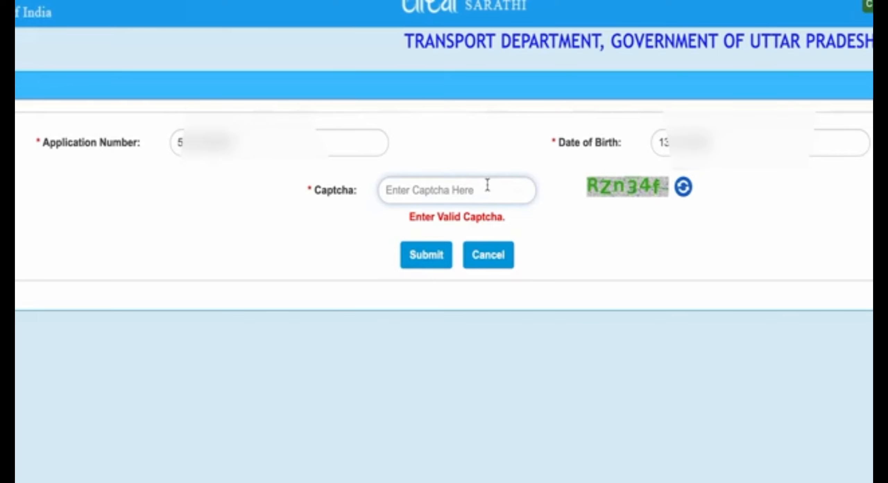
Enter the captcha in the status form to reach the 350.00 fee payment page
left_click(487, 185)
type("RZn34f")
left_click(426, 254)
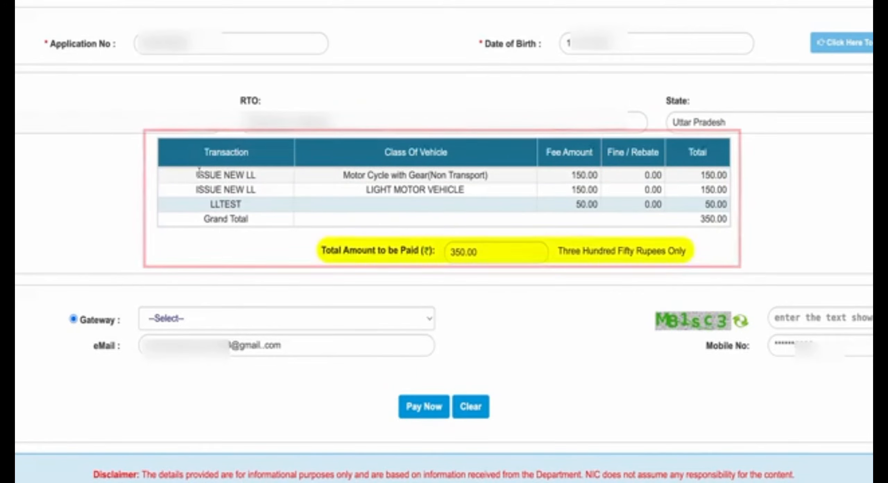
Select Common PGI as the payment gateway and enter the captcha on the fee page
left_click_drag(193, 174, 320, 231)
left_click(751, 216)
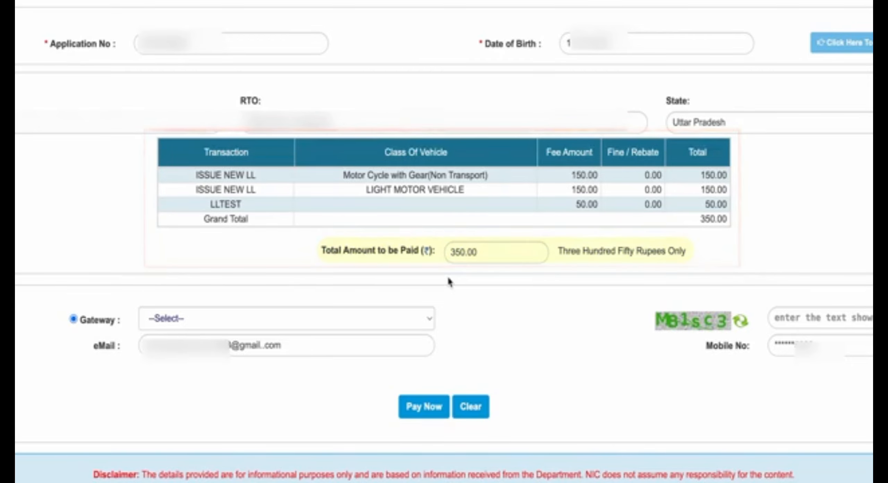
left_click(349, 328)
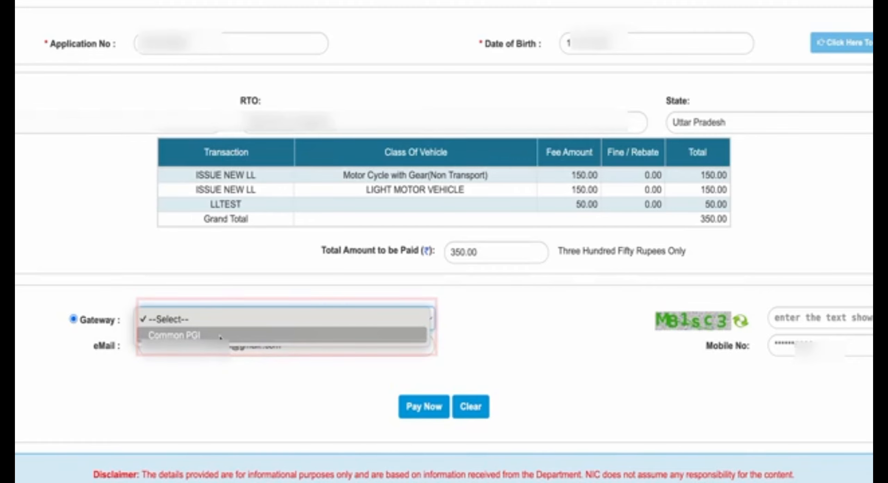
left_click(220, 336)
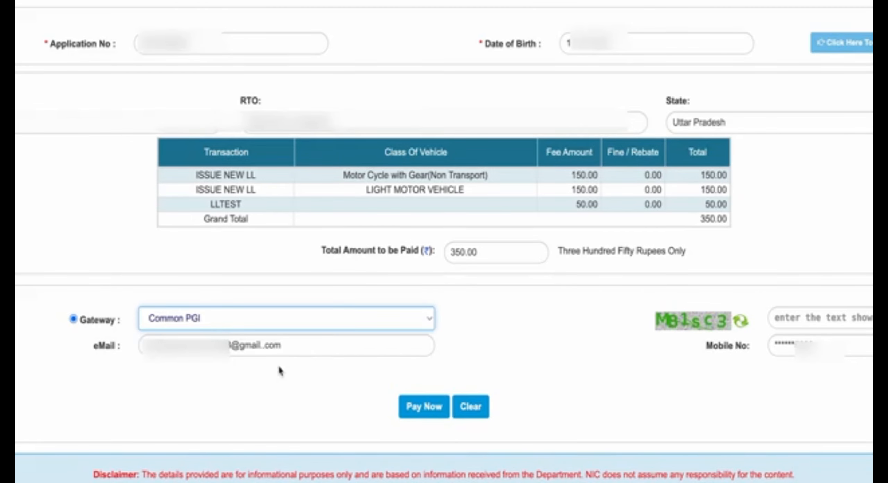
left_click(834, 317)
type("MB1sc3")
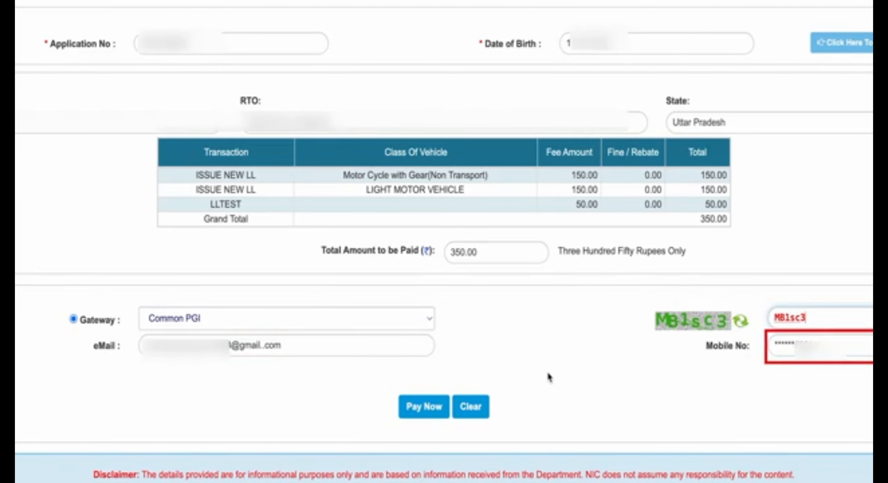
Submit the 350.00 fee, accept the terms, and send it through SBI (Multi Bank Payment)
left_click(420, 407)
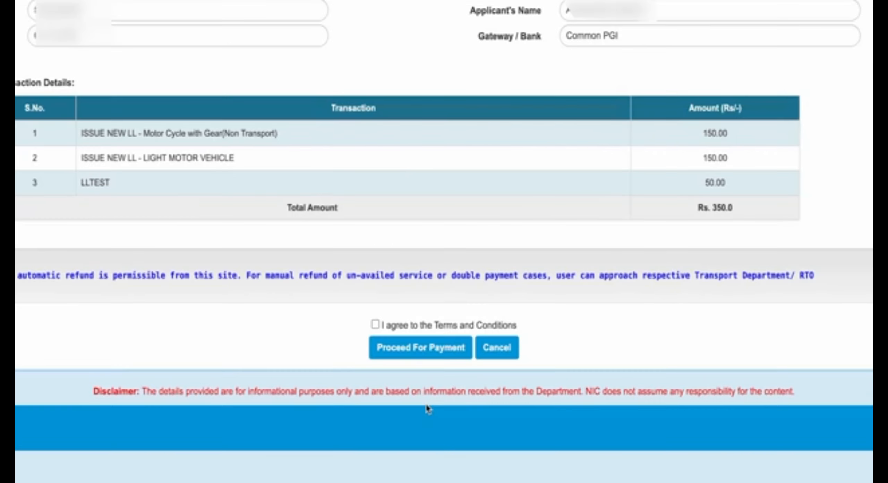
left_click(375, 324)
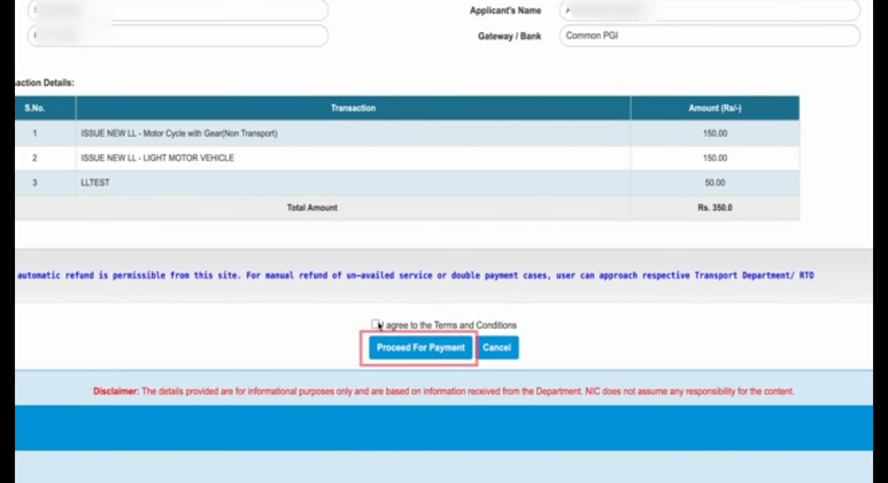
left_click(405, 348)
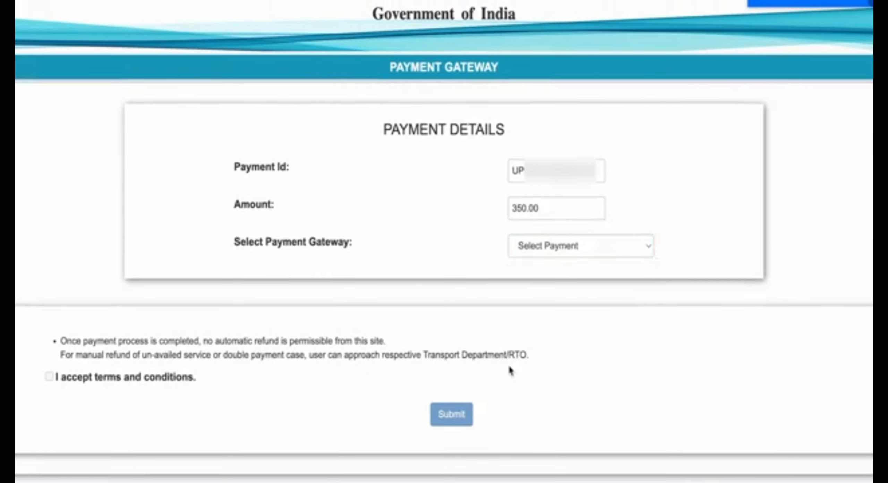
left_click(545, 246)
left_click(546, 261)
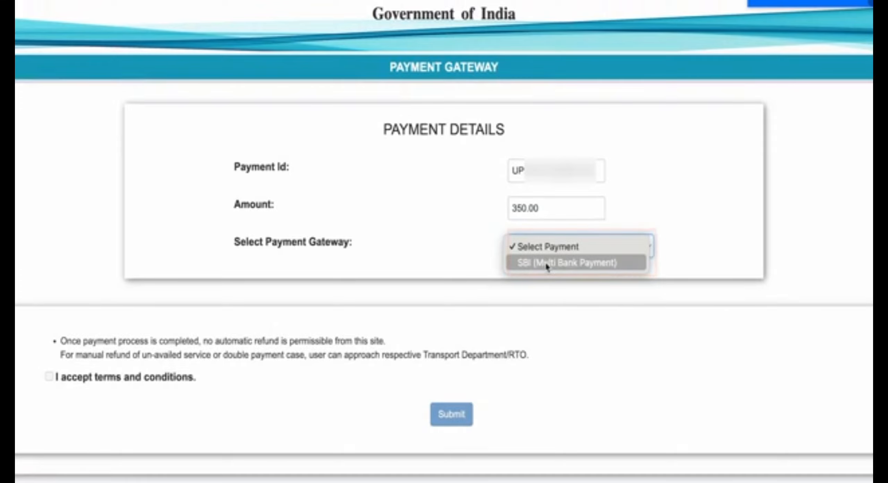
left_click(447, 415)
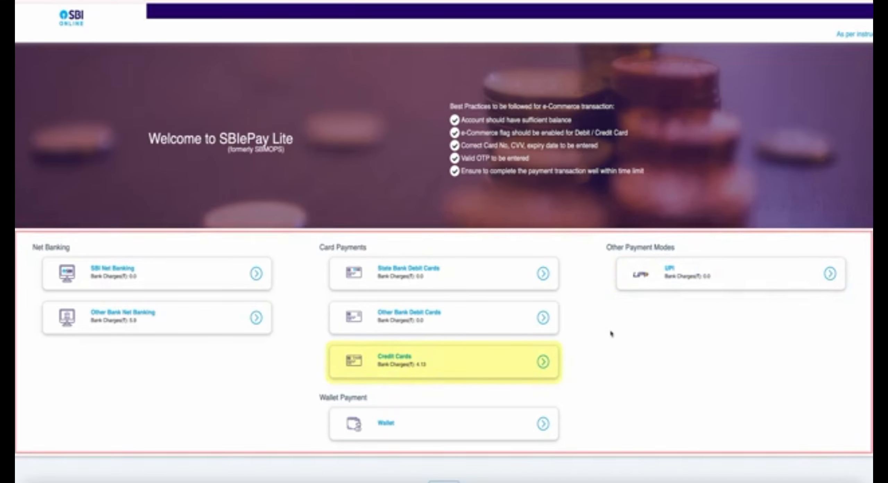
Choose UPI payment by QR code in SBI ePay Lite and bring up the QR code
left_click(776, 276)
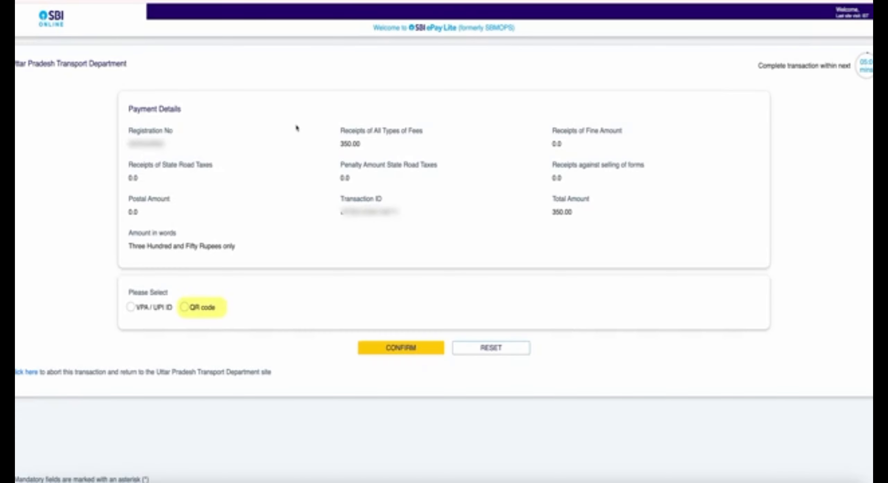
scroll(243, 208, "down", 1)
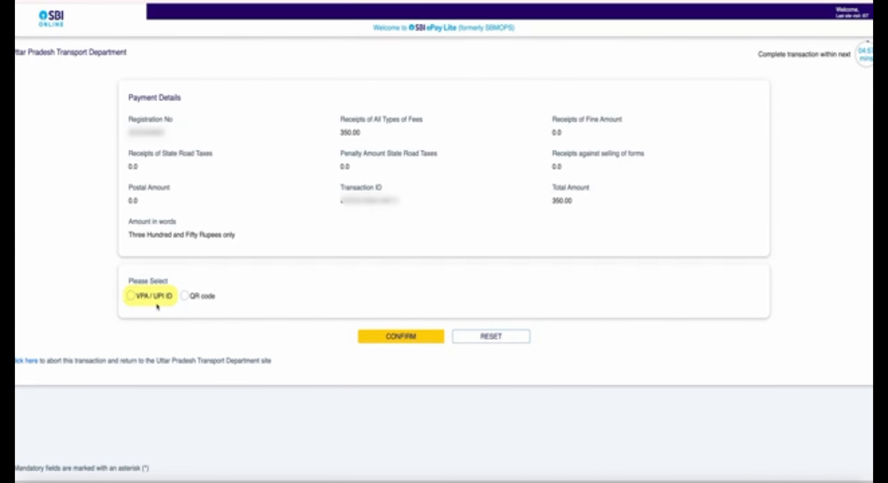
left_click(185, 295)
left_click(401, 339)
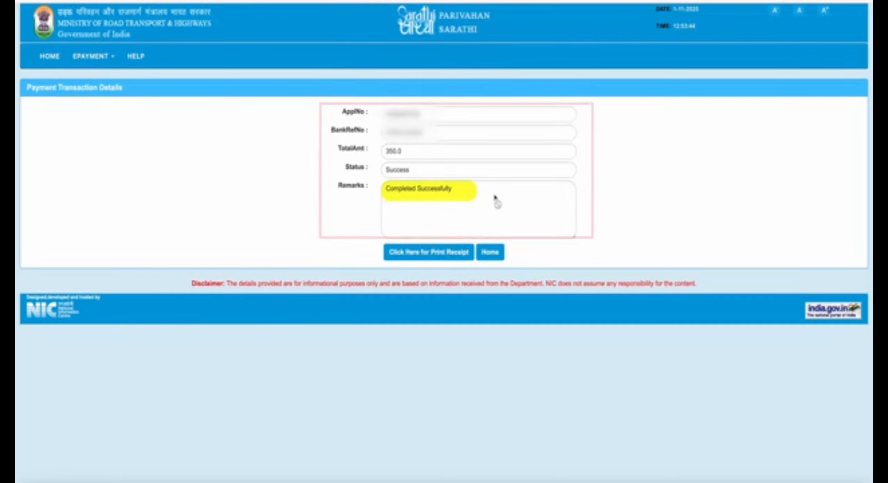
Print the fee payment receipt as a PDF, then return to the Sarathi home page
left_click(438, 252)
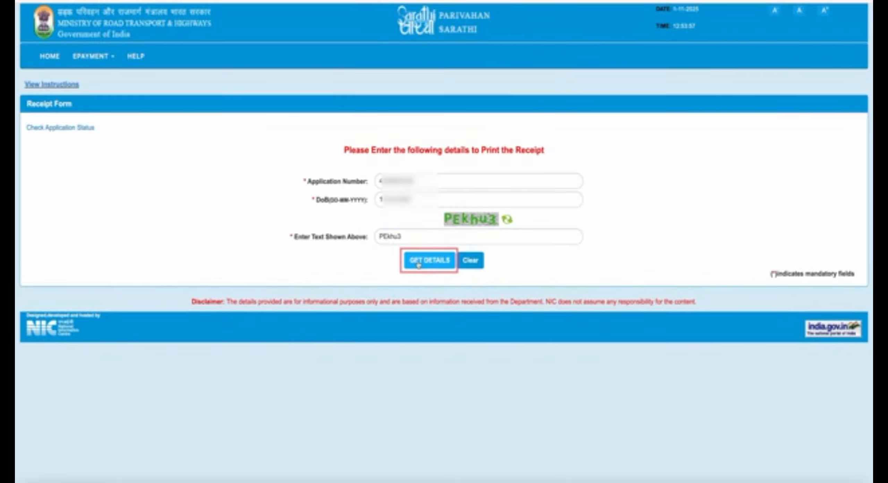
left_click(419, 260)
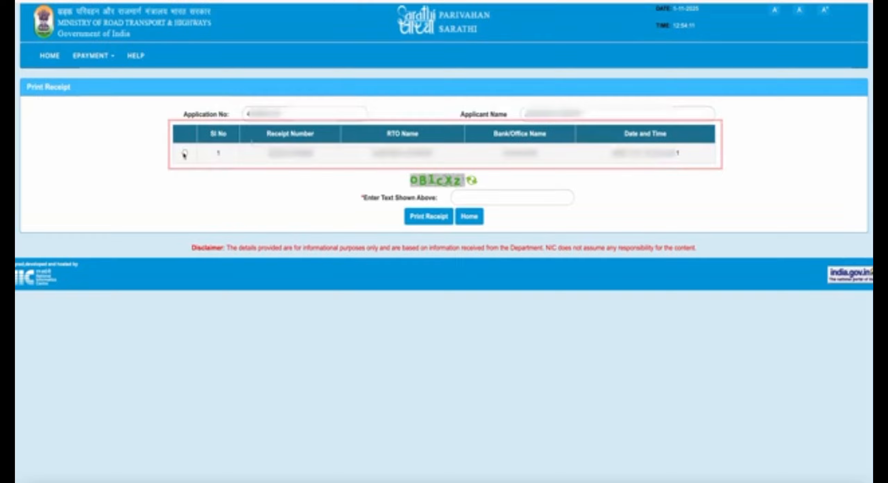
left_click(184, 153)
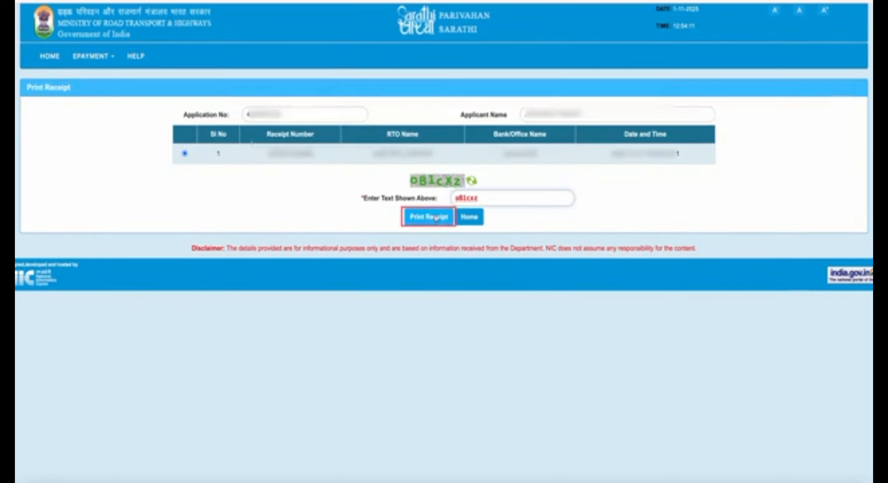
left_click(429, 216)
left_click(714, 11)
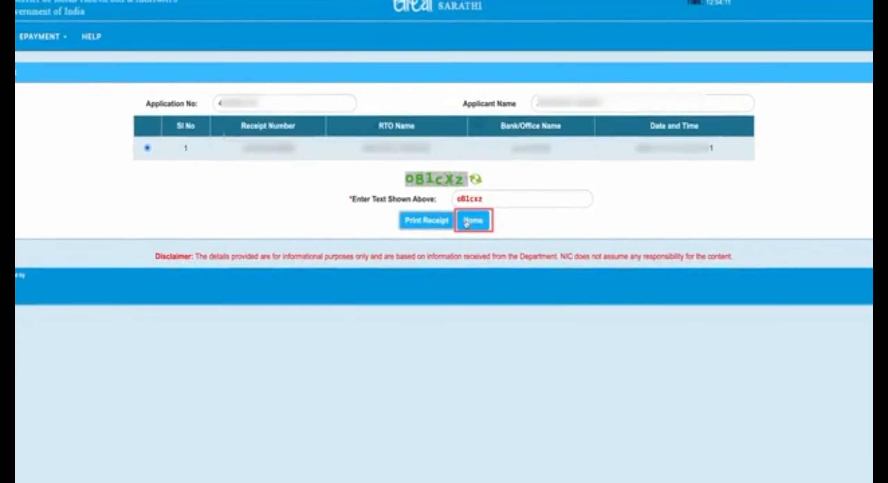
left_click(469, 220)
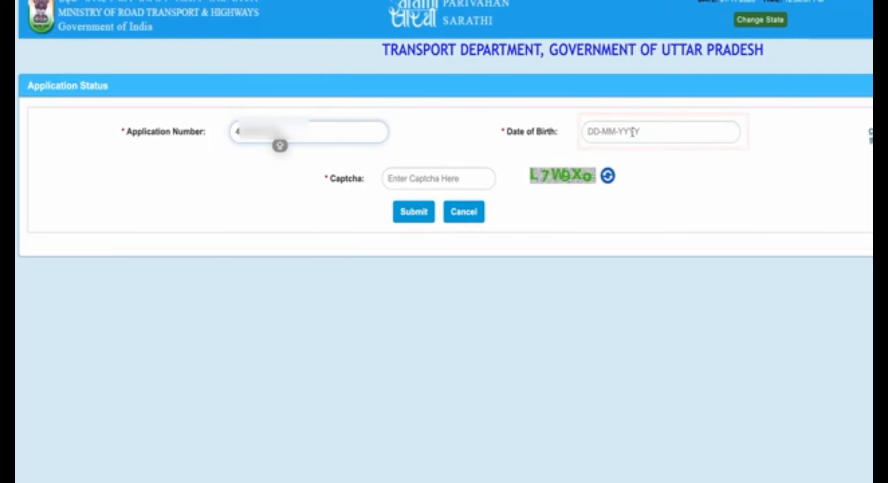
Look up the application status with date of birth on the 13th, then scroll to the flows table
left_click(632, 132)
left_click(721, 225)
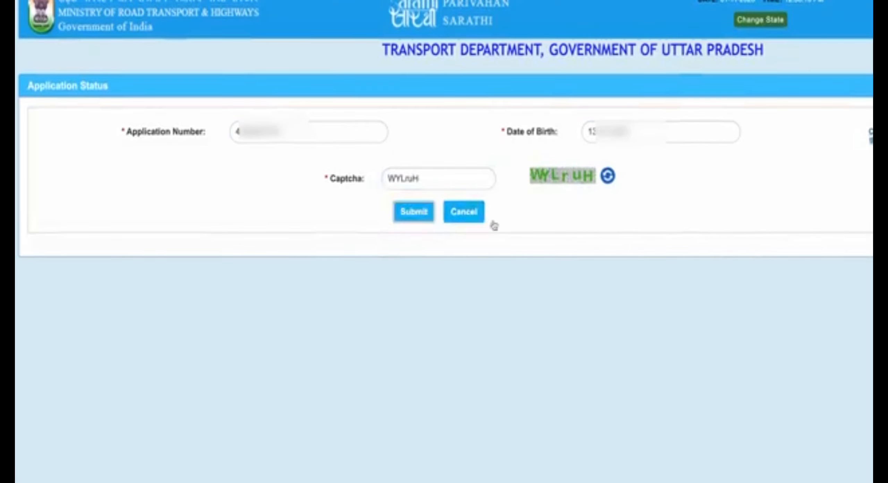
key("Return")
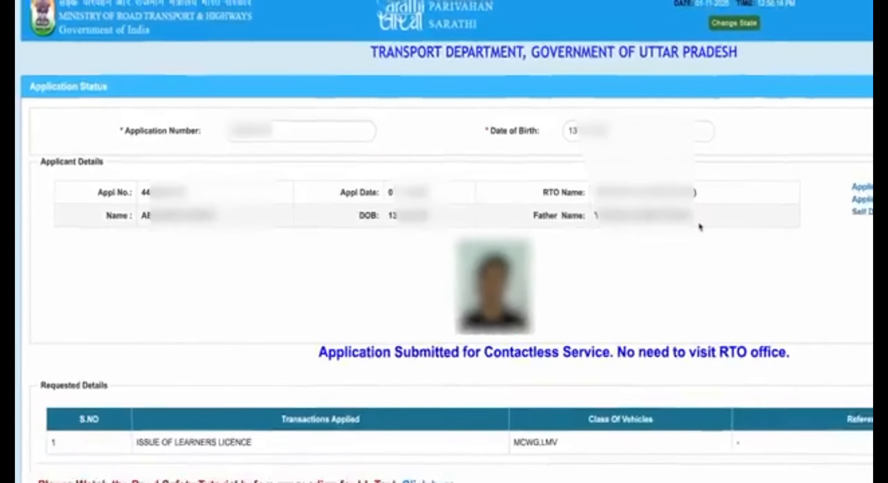
scroll(555, 200, "down", 10)
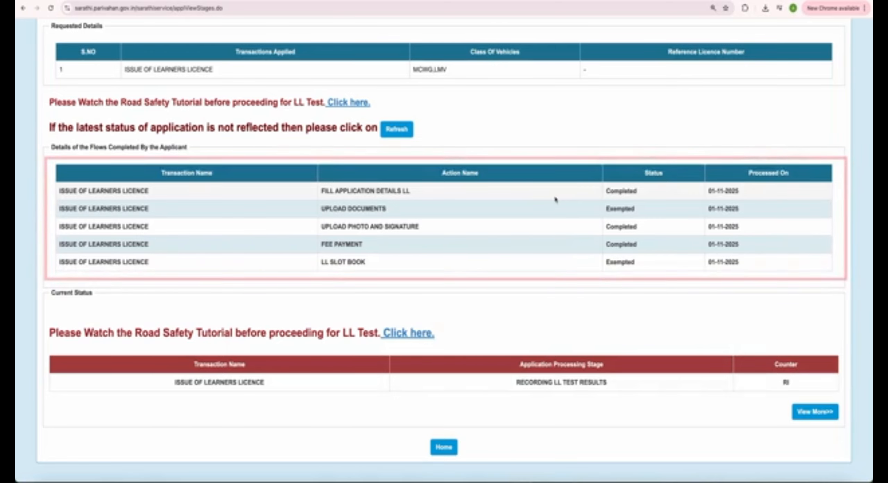
scroll(556, 200, "down", 1)
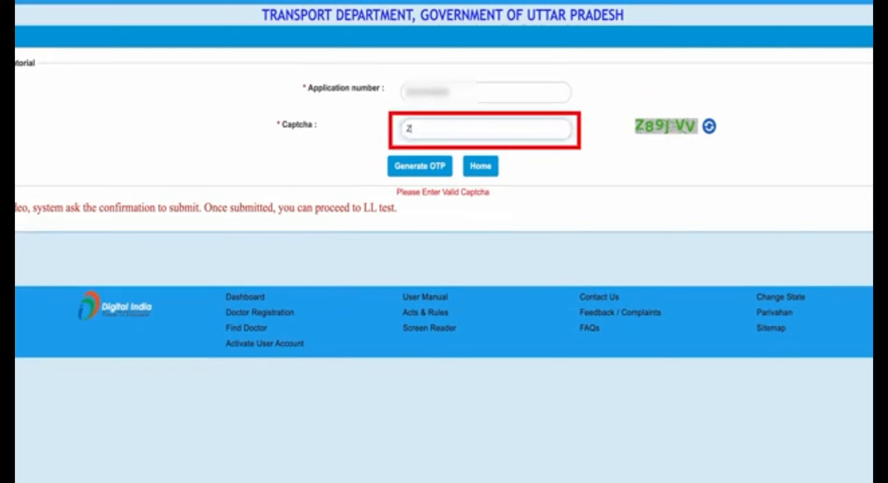
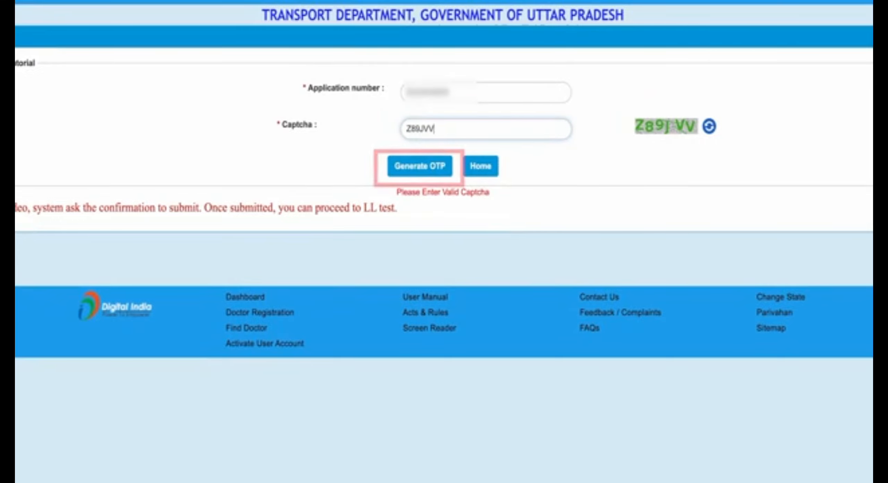
Enter the captcha, generate an OTP for the tutorial sign-in and fill in the received OTP
left_click(409, 168)
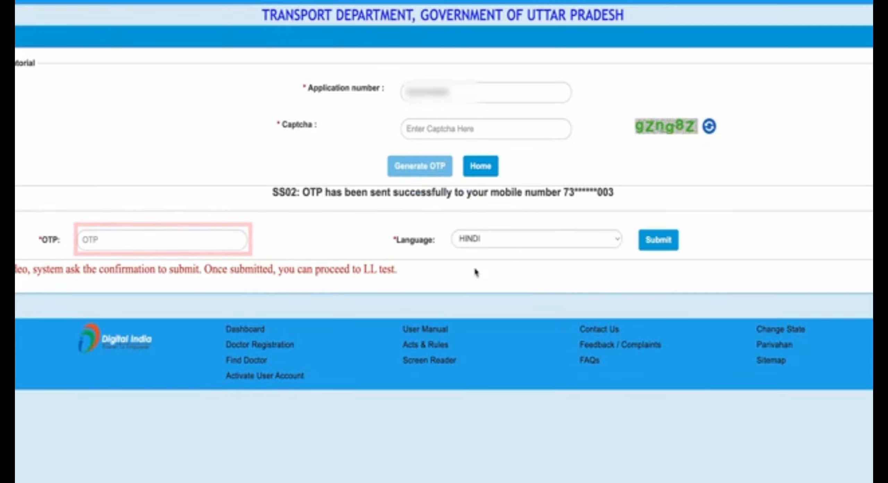
left_click(118, 236)
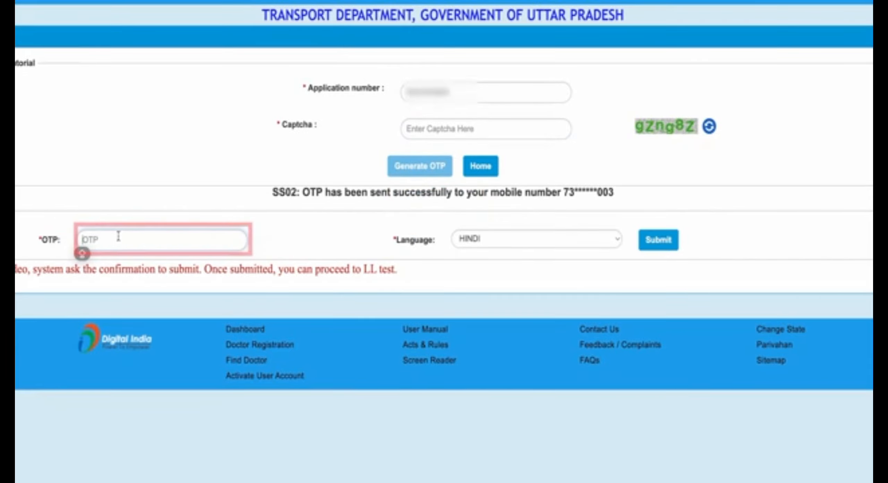
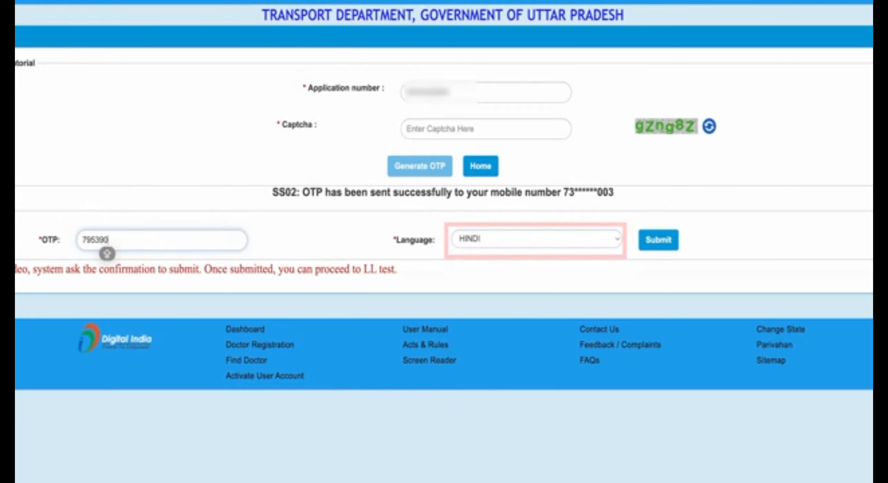
Choose HINDI as the language, submit, and watch the Video on Road Safety to the end
left_click(521, 246)
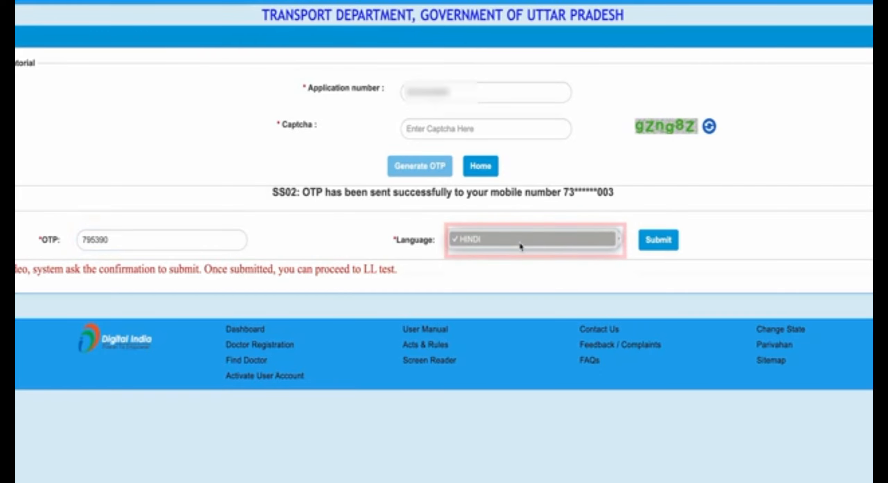
left_click(520, 246)
left_click(659, 240)
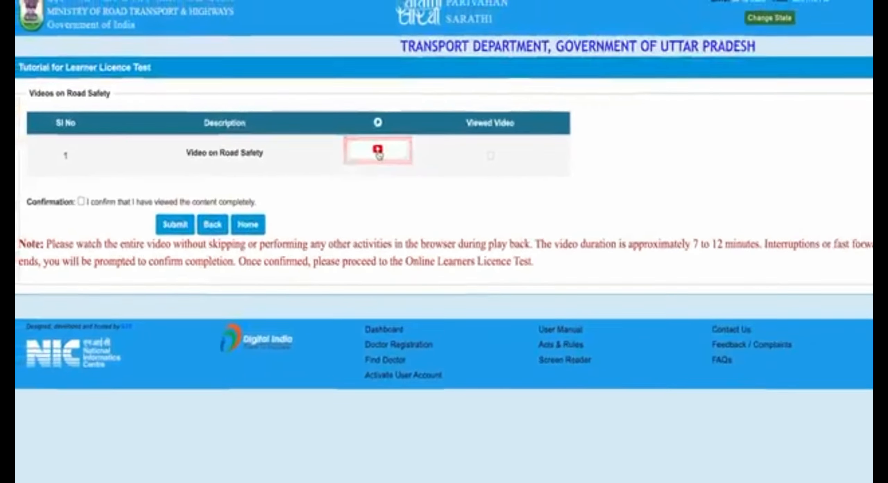
left_click(434, 157)
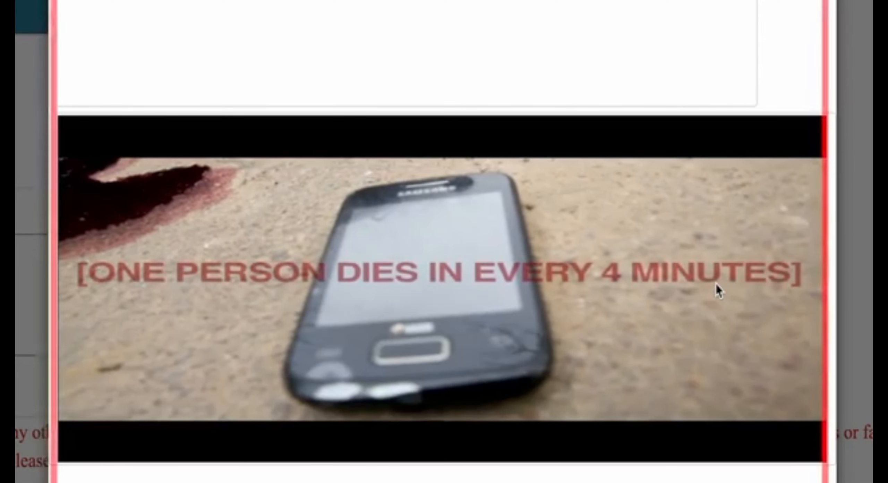
scroll(718, 290, "down", 1)
scroll(441, 243, "down", 2)
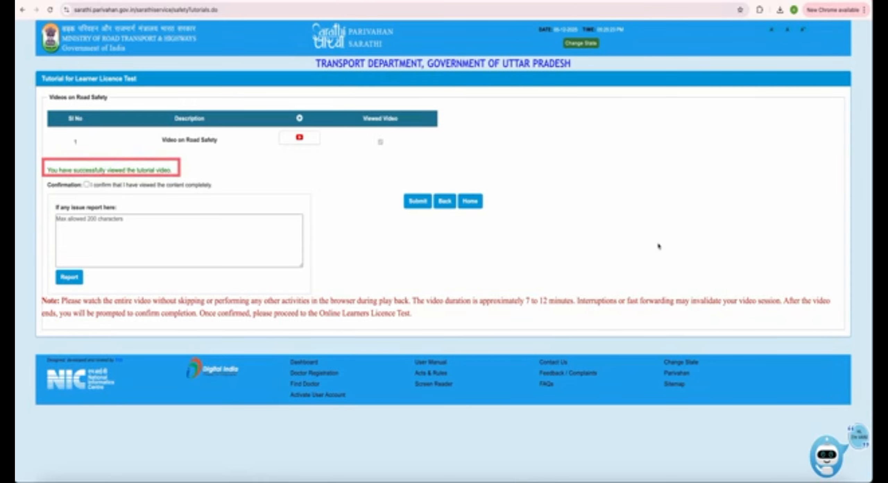
Tick the tutorial confirmation, submit it, and return to the Sarathi home page
left_click(86, 185)
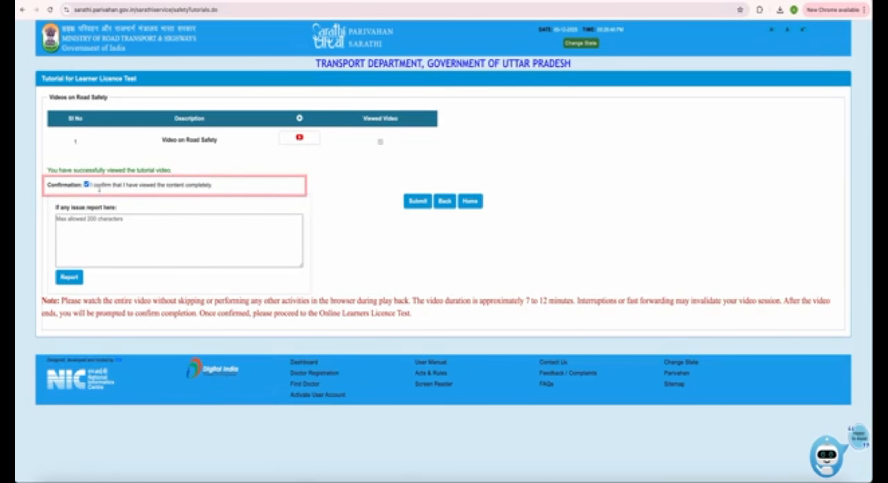
left_click(410, 197)
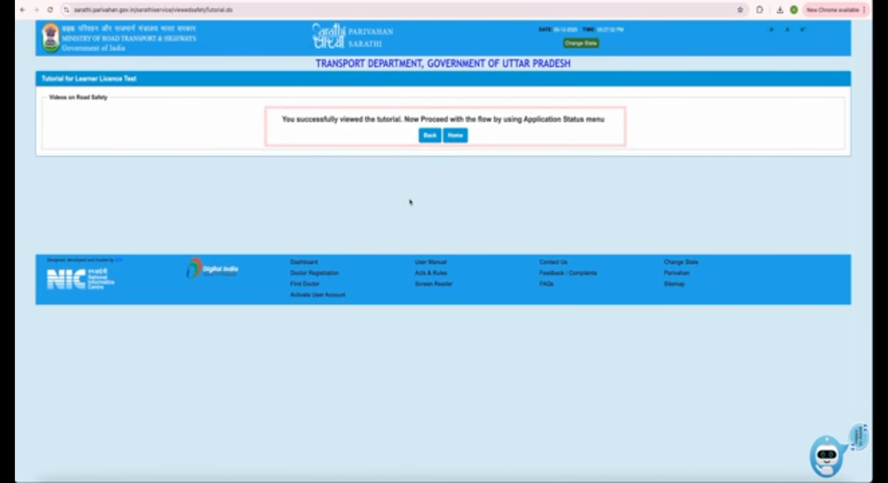
left_click(455, 136)
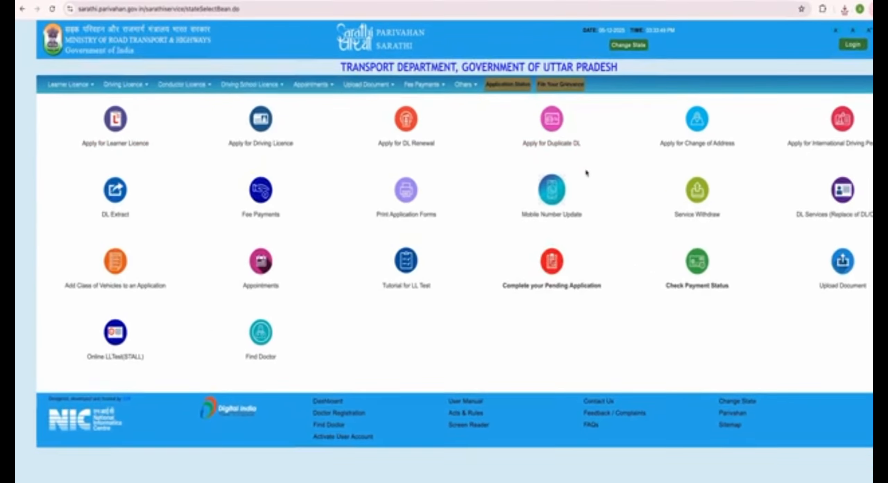
Open Learner Licence > Online LLTest(Stall) with the application number and captcha, allowing camera access
left_click(89, 82)
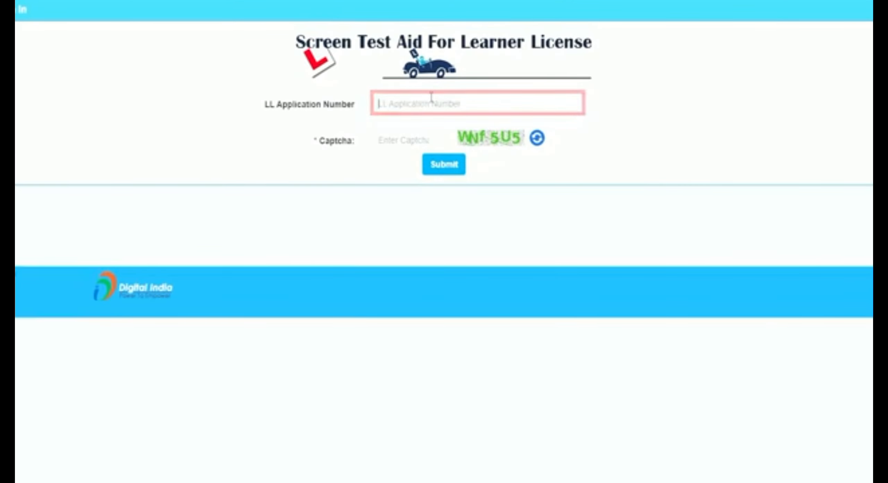
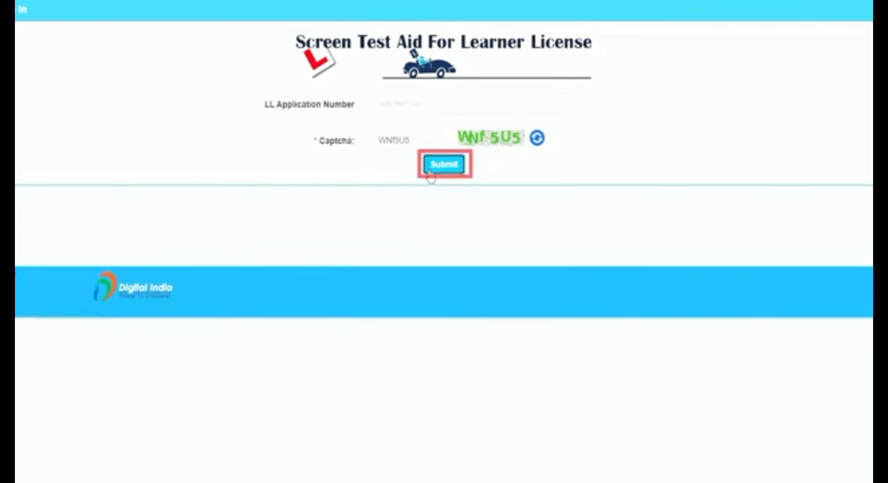
left_click(429, 173)
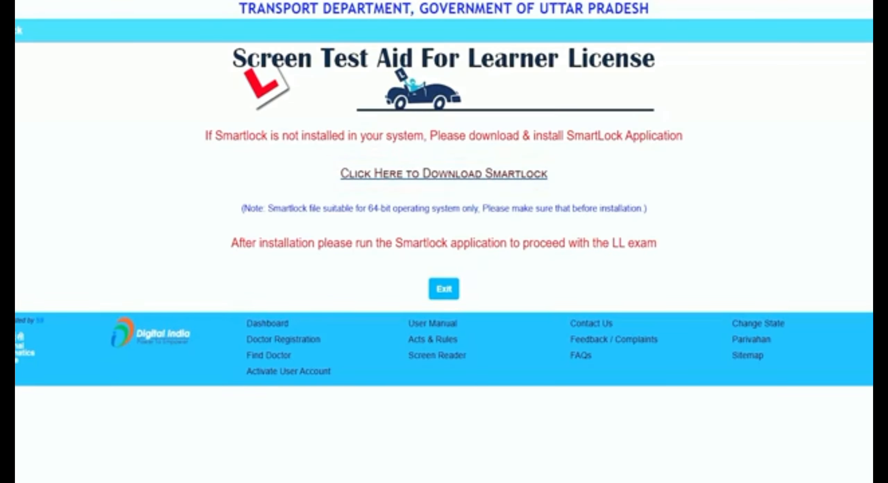
left_click(480, 173)
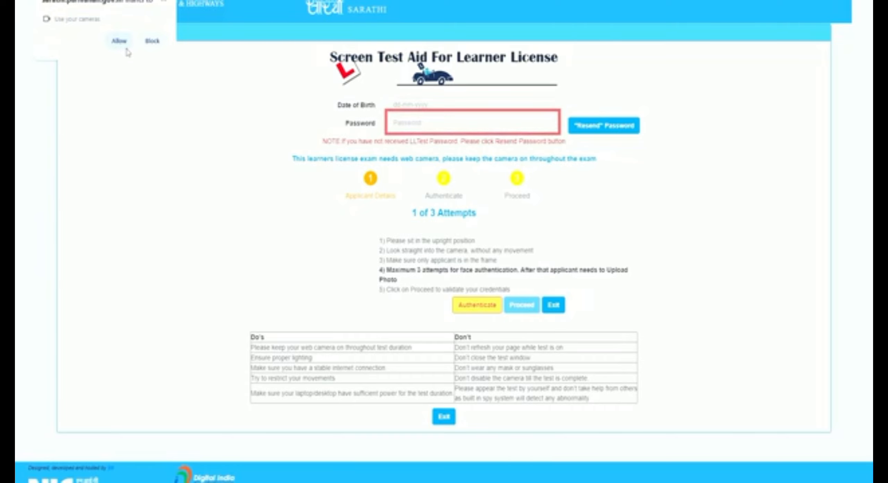
left_click(119, 41)
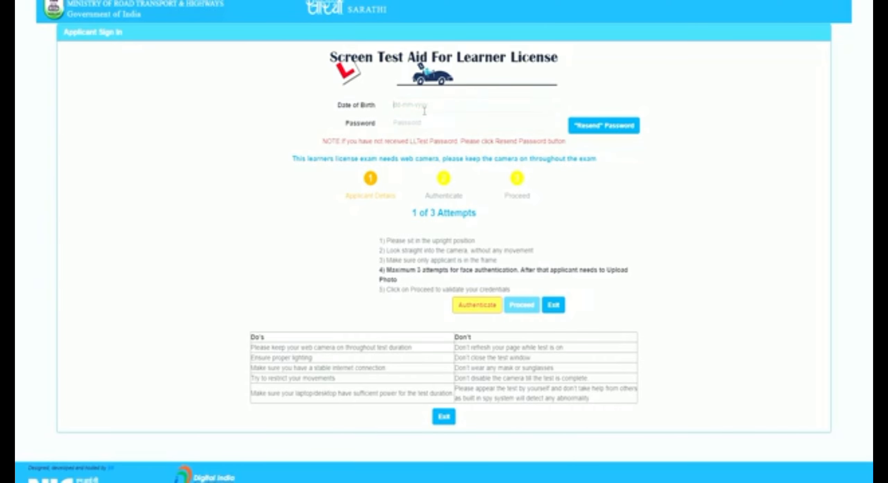